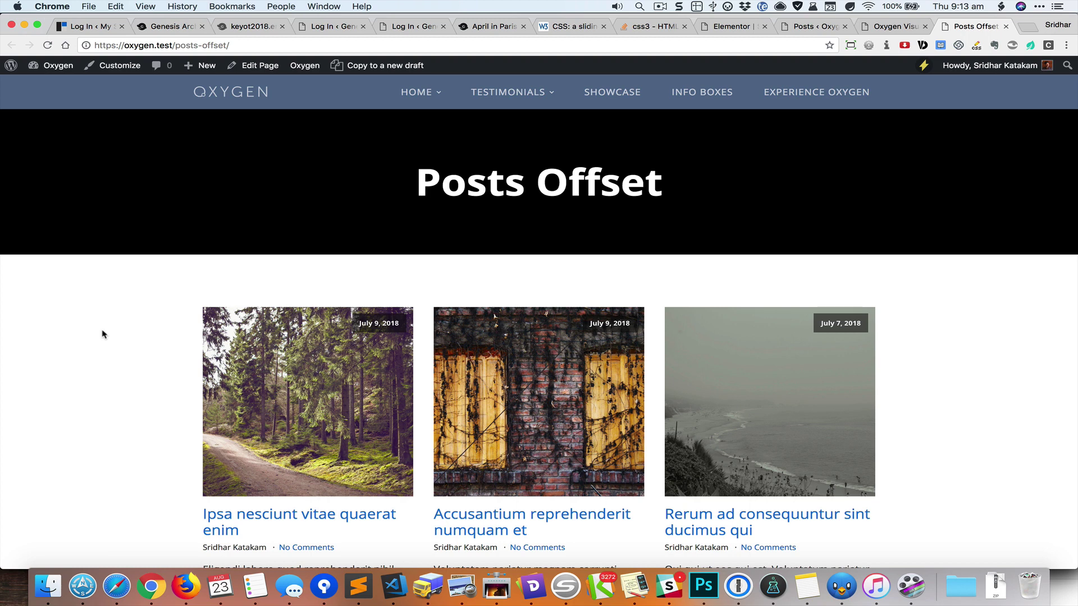
{"action": "scroll", "coordinate": [103, 334], "scroll_direction": "down", "scroll_amount": 3}
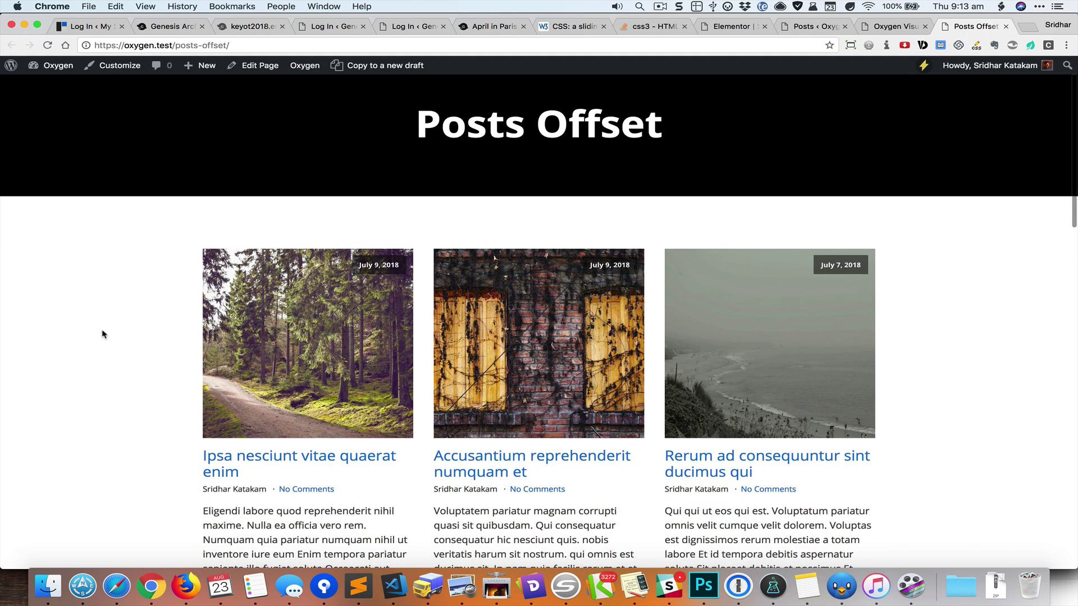
{"action": "scroll", "coordinate": [103, 334], "scroll_direction": "down", "scroll_amount": 3}
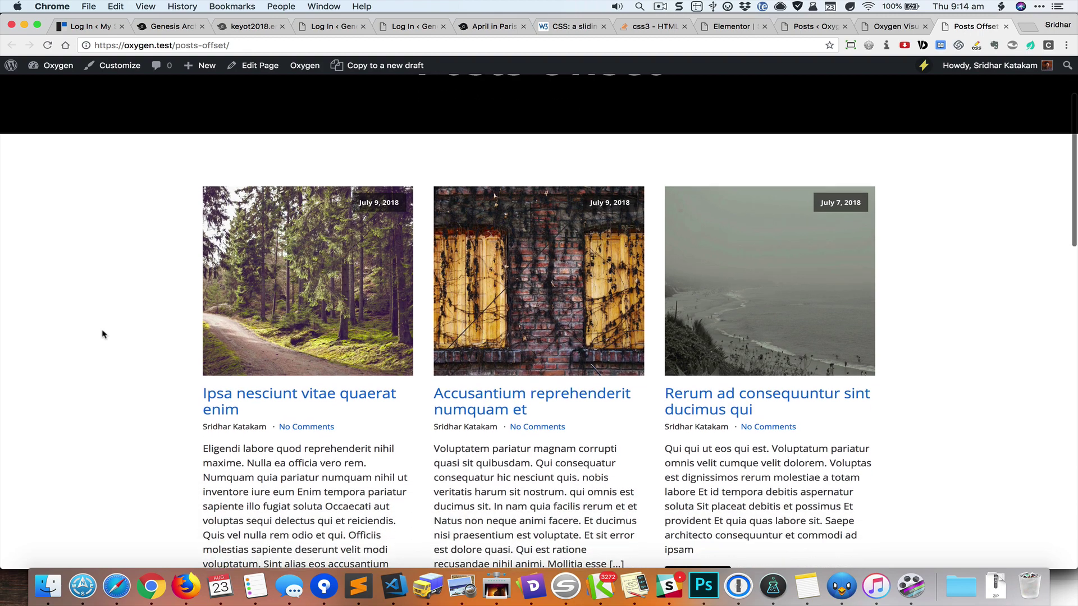
{"action": "scroll", "coordinate": [103, 335], "scroll_direction": "down", "scroll_amount": 3}
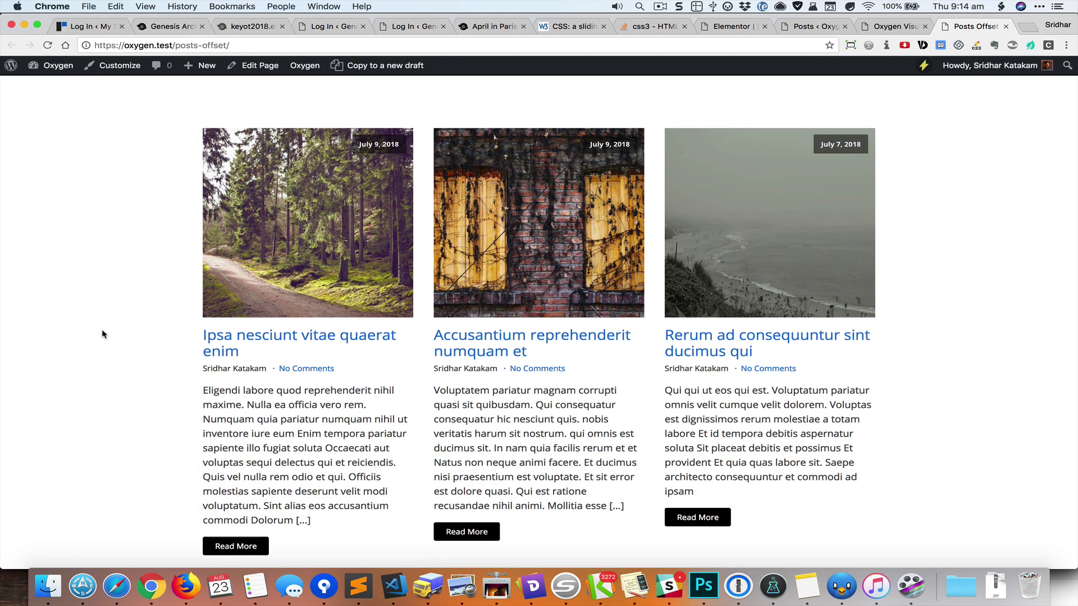
{"action": "scroll", "coordinate": [103, 334], "scroll_direction": "down", "scroll_amount": 3}
{"action": "scroll", "coordinate": [104, 335], "scroll_direction": "down", "scroll_amount": 3}
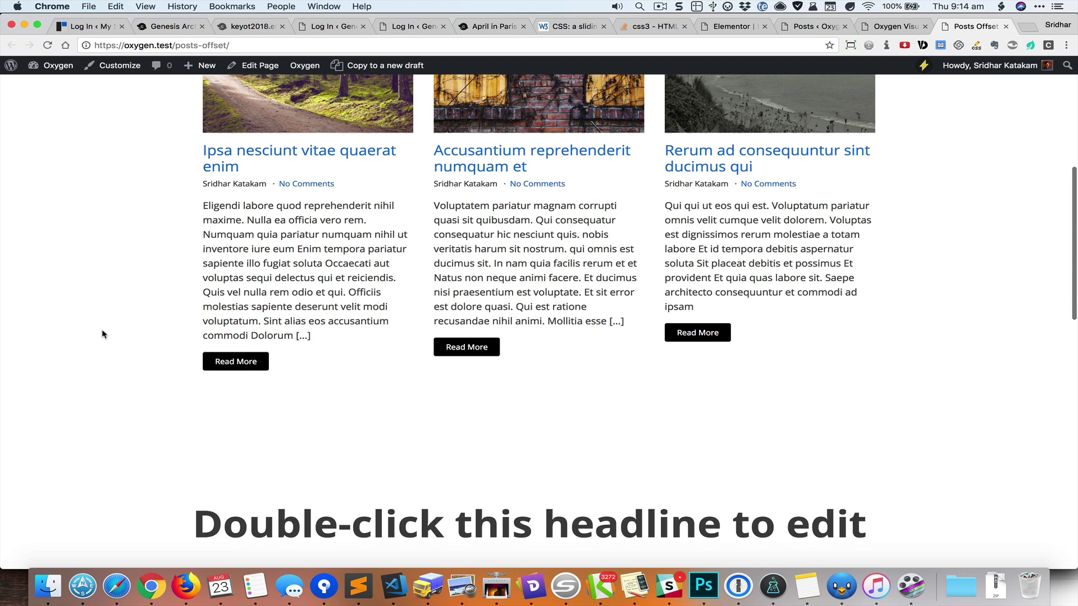
{"action": "scroll", "coordinate": [103, 334], "scroll_direction": "down", "scroll_amount": 3}
{"action": "scroll", "coordinate": [103, 334], "scroll_direction": "down", "scroll_amount": 2}
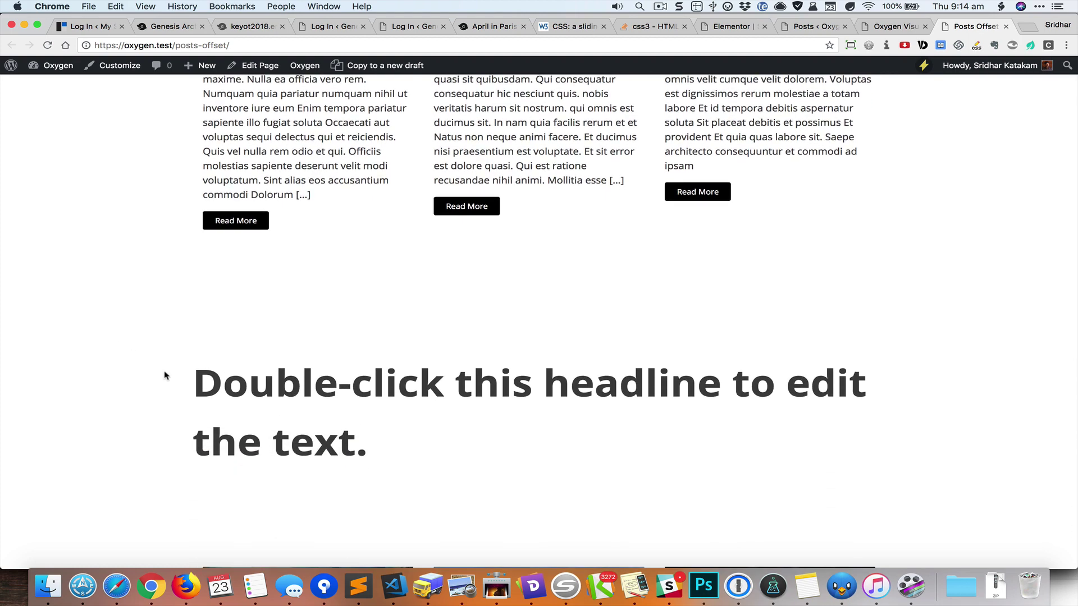
{"action": "scroll", "coordinate": [143, 364], "scroll_direction": "down", "scroll_amount": 2}
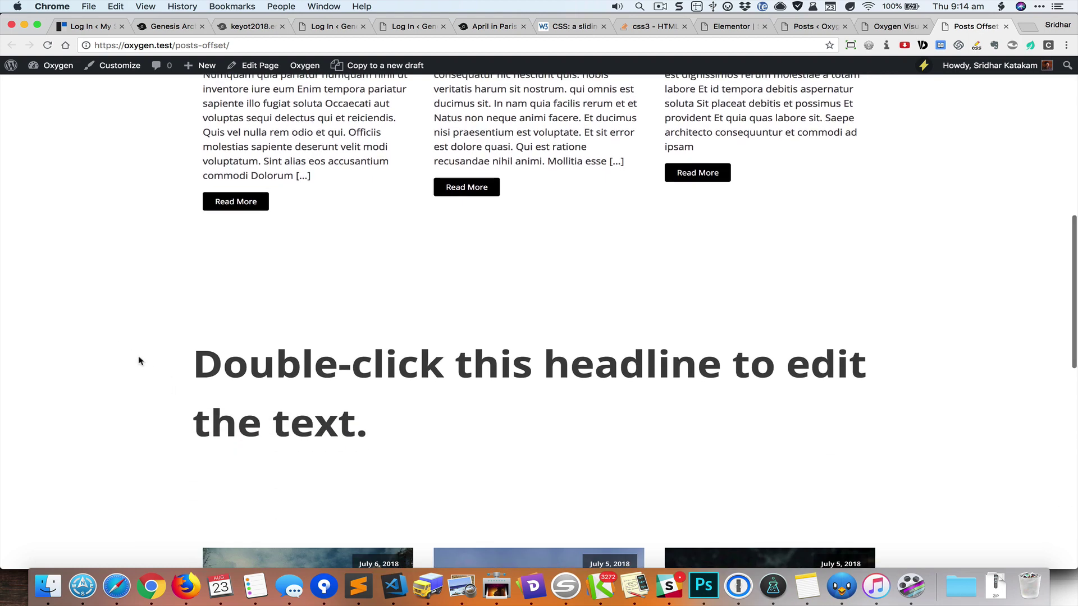
{"action": "scroll", "coordinate": [140, 362], "scroll_direction": "down", "scroll_amount": 3}
{"action": "scroll", "coordinate": [140, 361], "scroll_direction": "down", "scroll_amount": 2}
{"action": "scroll", "coordinate": [139, 361], "scroll_direction": "down", "scroll_amount": 3}
{"action": "scroll", "coordinate": [140, 361], "scroll_direction": "down", "scroll_amount": 1}
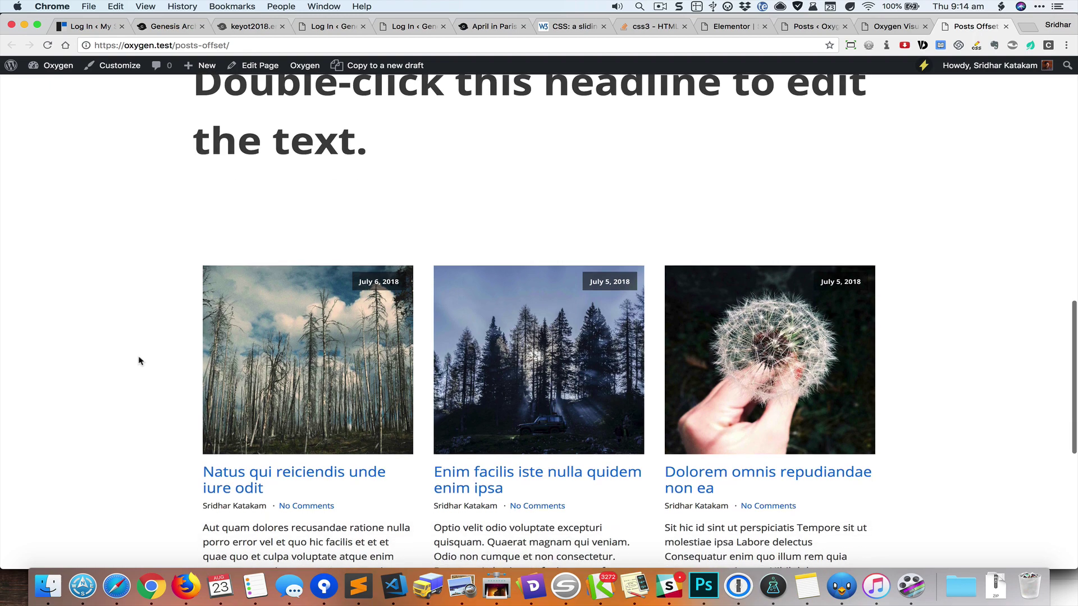
{"action": "scroll", "coordinate": [140, 362], "scroll_direction": "down", "scroll_amount": 3}
{"action": "scroll", "coordinate": [140, 362], "scroll_direction": "down", "scroll_amount": 1}
{"action": "scroll", "coordinate": [139, 361], "scroll_direction": "down", "scroll_amount": 1}
{"action": "scroll", "coordinate": [140, 361], "scroll_direction": "down", "scroll_amount": 1}
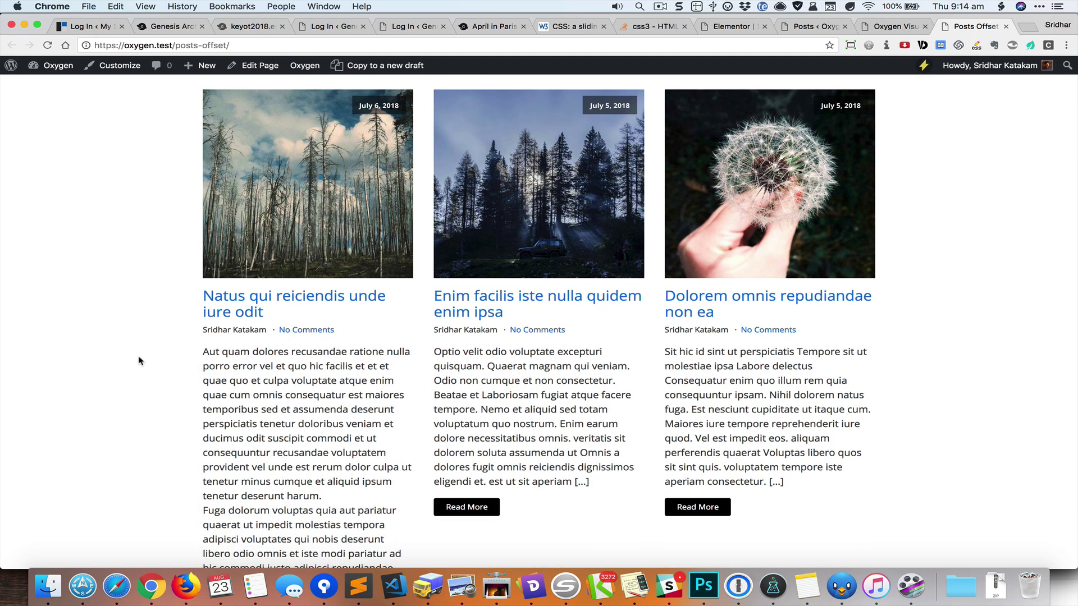
{"action": "scroll", "coordinate": [140, 362], "scroll_direction": "up", "scroll_amount": 5}
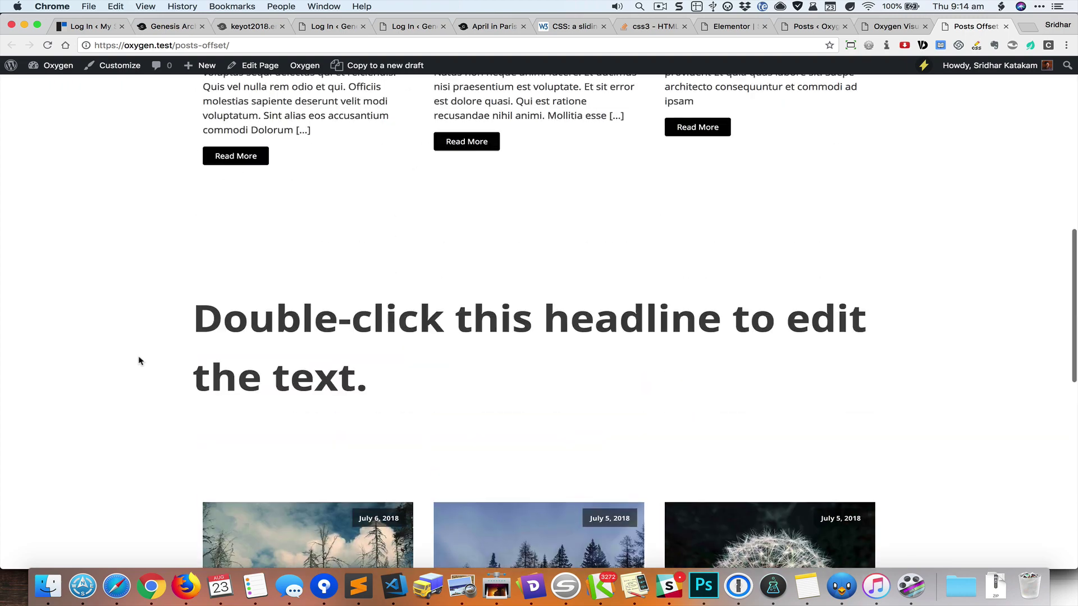
{"action": "scroll", "coordinate": [140, 361], "scroll_direction": "up", "scroll_amount": 3}
{"action": "scroll", "coordinate": [140, 361], "scroll_direction": "up", "scroll_amount": 1}
{"action": "scroll", "coordinate": [140, 361], "scroll_direction": "up", "scroll_amount": 2}
{"action": "scroll", "coordinate": [139, 362], "scroll_direction": "down", "scroll_amount": 1}
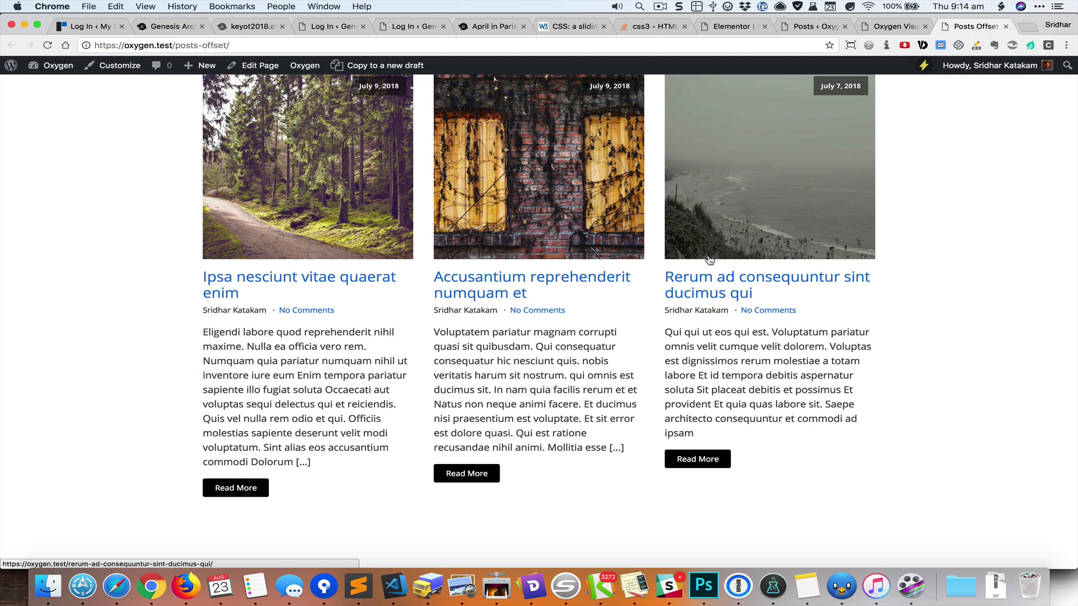
{"action": "scroll", "coordinate": [705, 256], "scroll_direction": "up", "scroll_amount": 5}
{"action": "scroll", "coordinate": [674, 278], "scroll_direction": "down", "scroll_amount": 2}
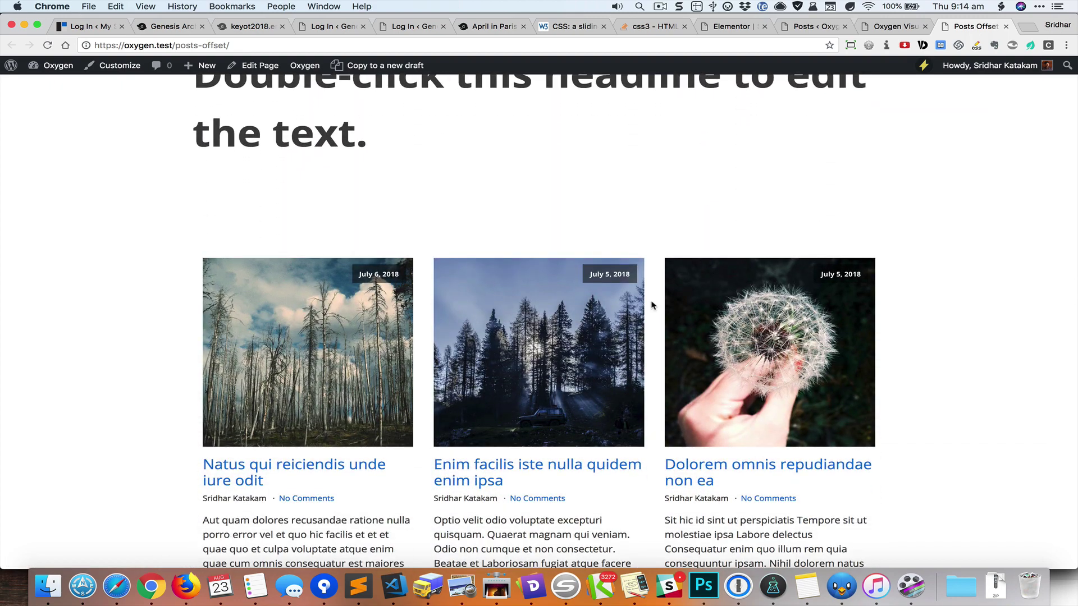
{"action": "scroll", "coordinate": [755, 180], "scroll_direction": "down", "scroll_amount": 5}
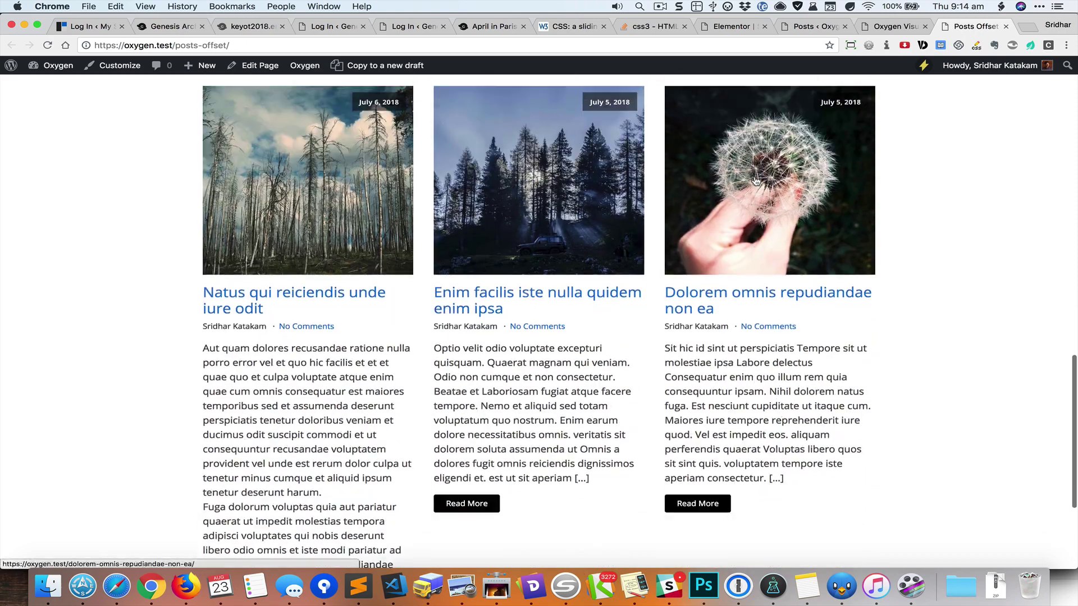
{"action": "scroll", "coordinate": [755, 179], "scroll_direction": "down", "scroll_amount": 5}
{"action": "scroll", "coordinate": [755, 180], "scroll_direction": "up", "scroll_amount": 15}
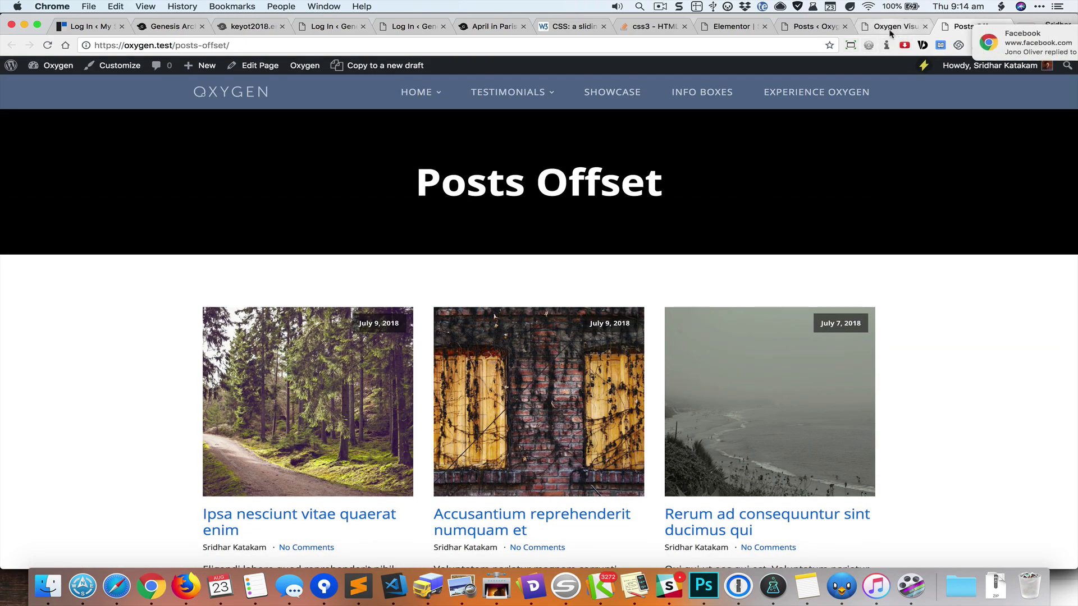
Open the Posts Offset page in the builder and add a Section containing an Easy Posts grid
{"action": "key", "text": "super+grave"}
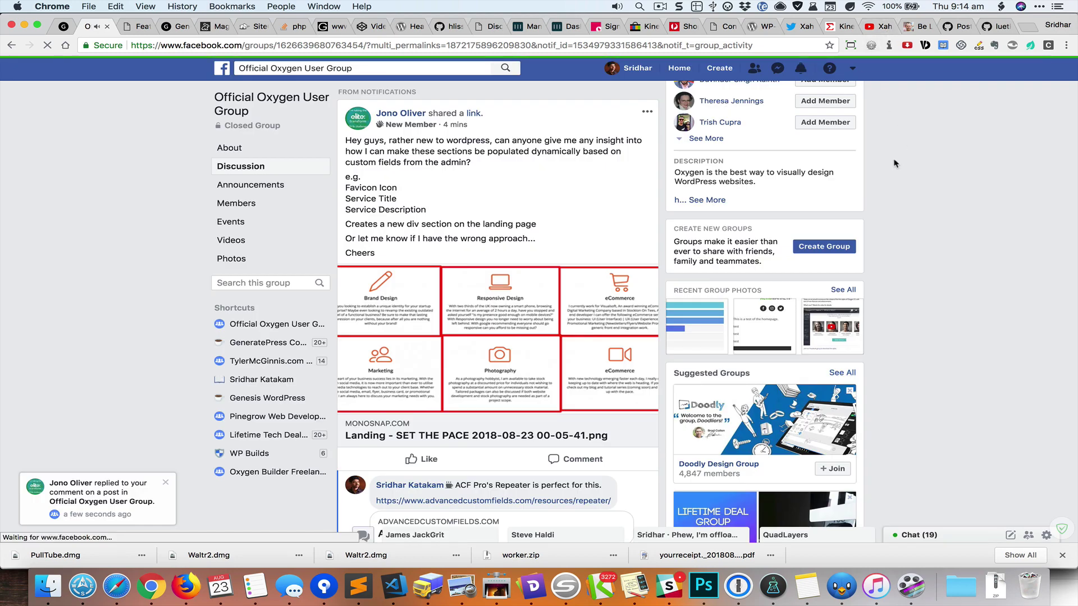
{"action": "key", "text": "super+grave"}
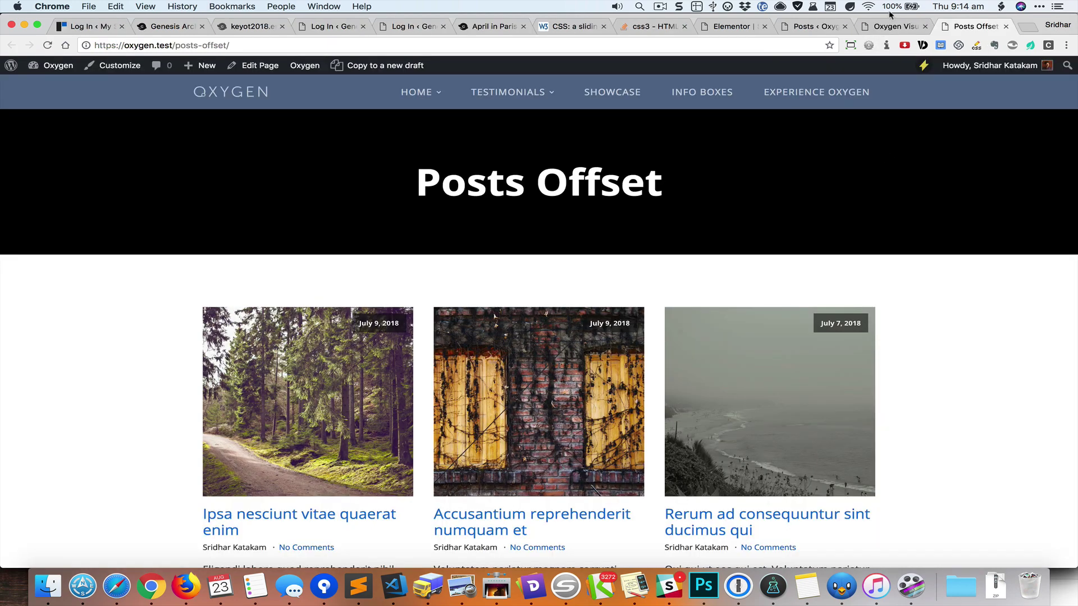
{"action": "left_click", "coordinate": [891, 27]}
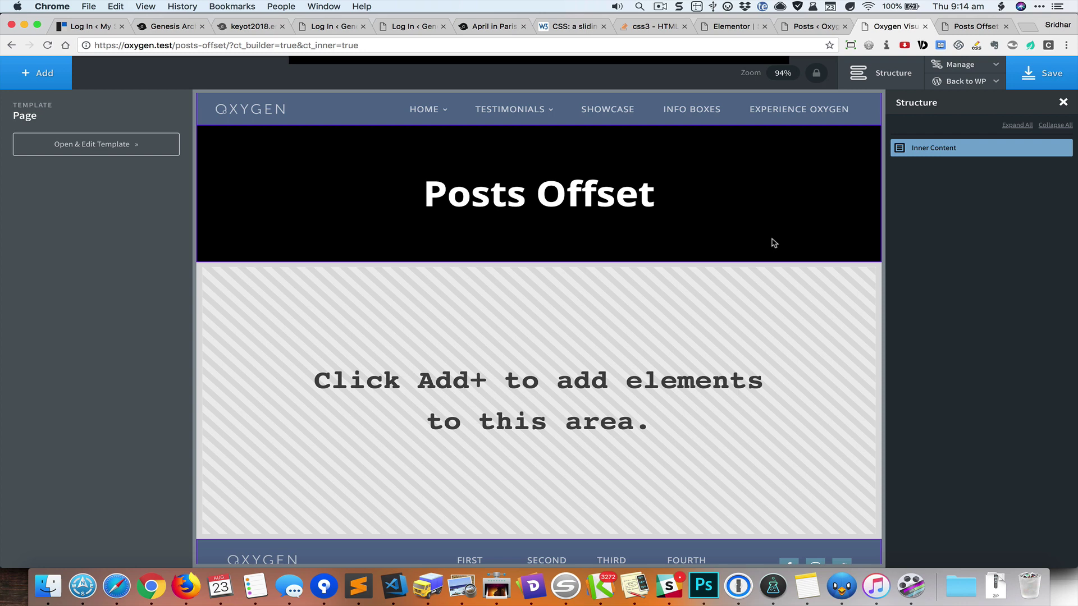
{"action": "key", "text": "ctrl+space"}
{"action": "type", "text": "section"}
{"action": "key", "text": "Escape"}
{"action": "key", "text": "Return"}
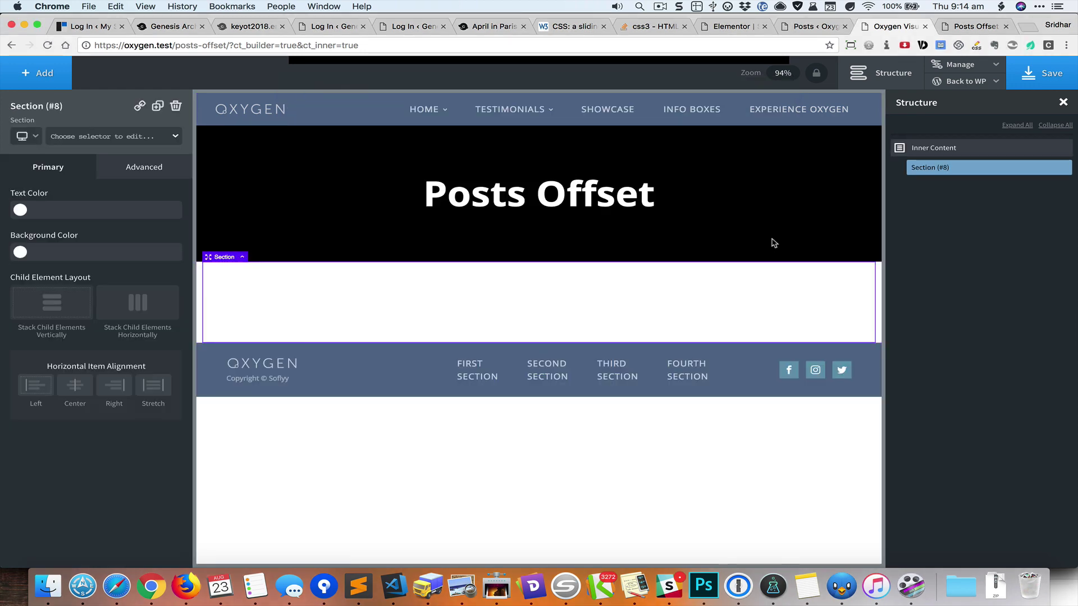
{"action": "key", "text": "ctrl+space"}
{"action": "type", "text": "easy"}
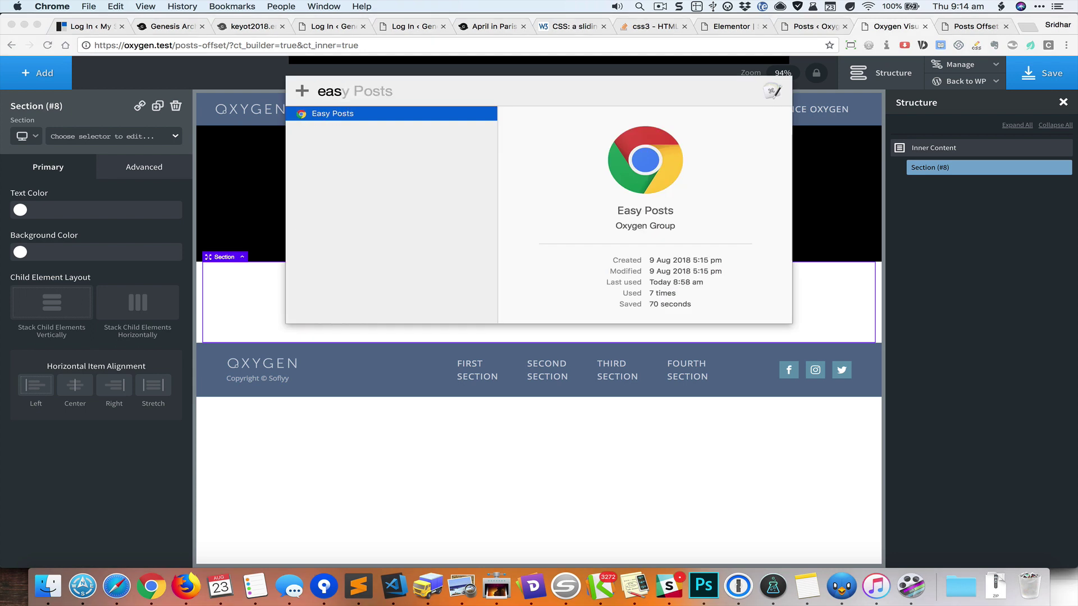
{"action": "key", "text": "Return"}
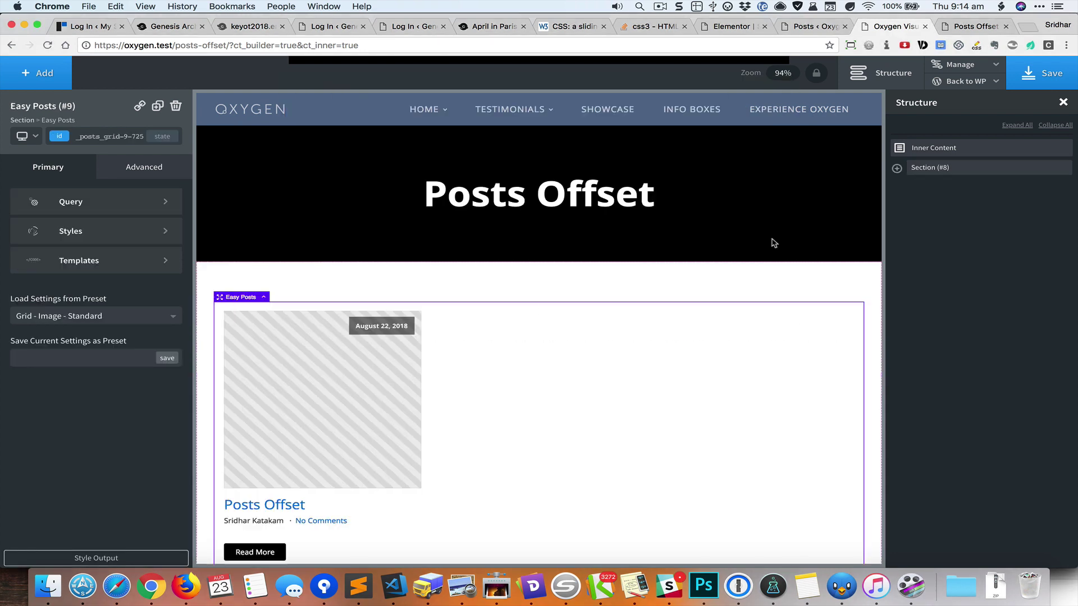
Give the Easy Posts grid a custom query of post type post with count 3 and apply it
{"action": "left_click", "coordinate": [88, 202]}
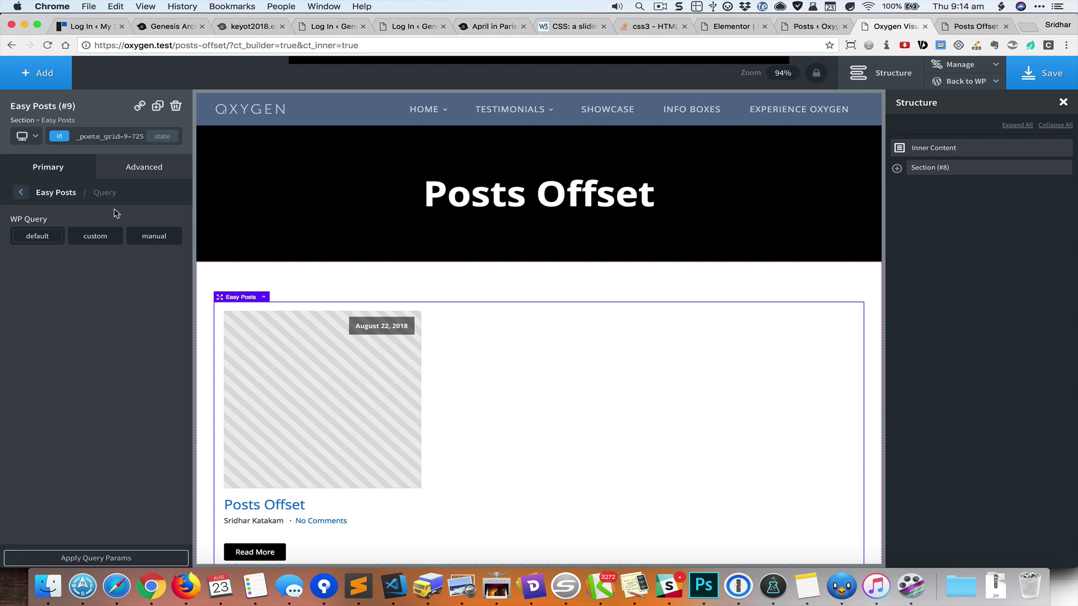
{"action": "left_click", "coordinate": [96, 236]}
{"action": "left_click", "coordinate": [118, 270]}
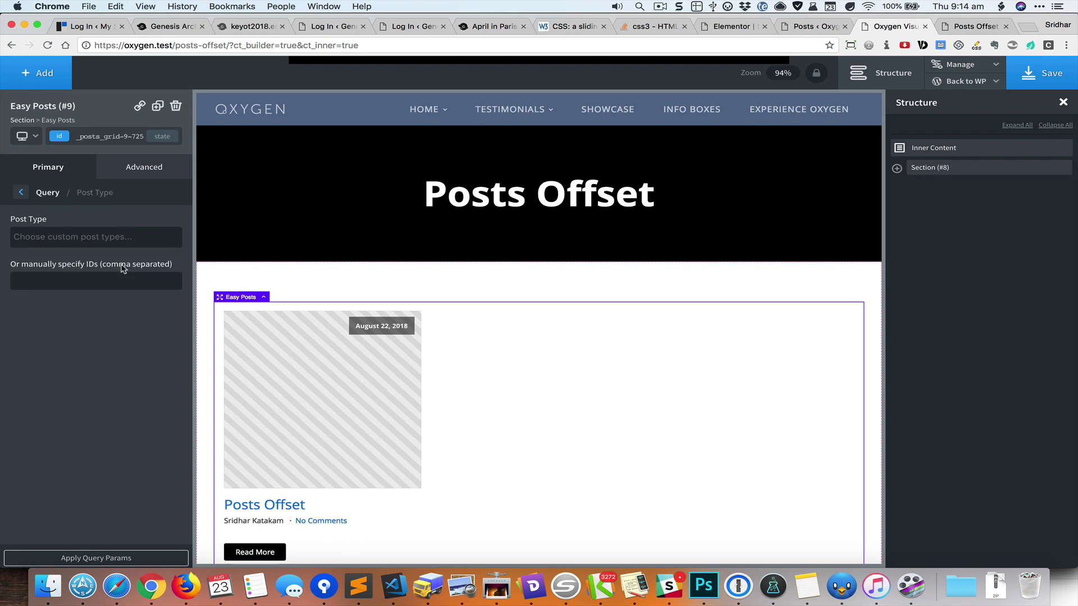
{"action": "left_click", "coordinate": [80, 237]}
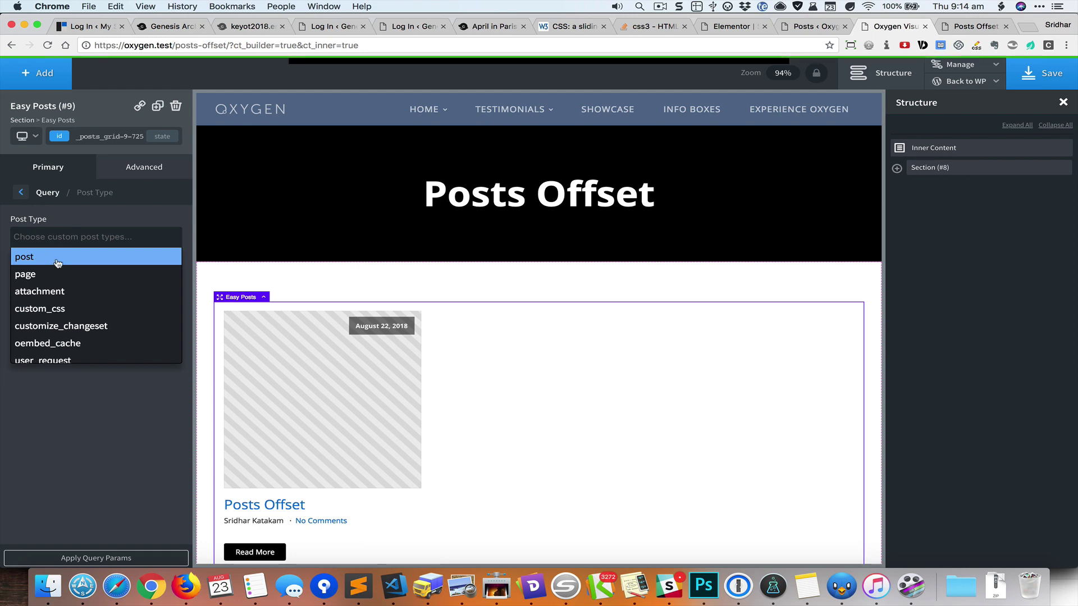
{"action": "left_click", "coordinate": [34, 257]}
{"action": "left_click", "coordinate": [21, 192]}
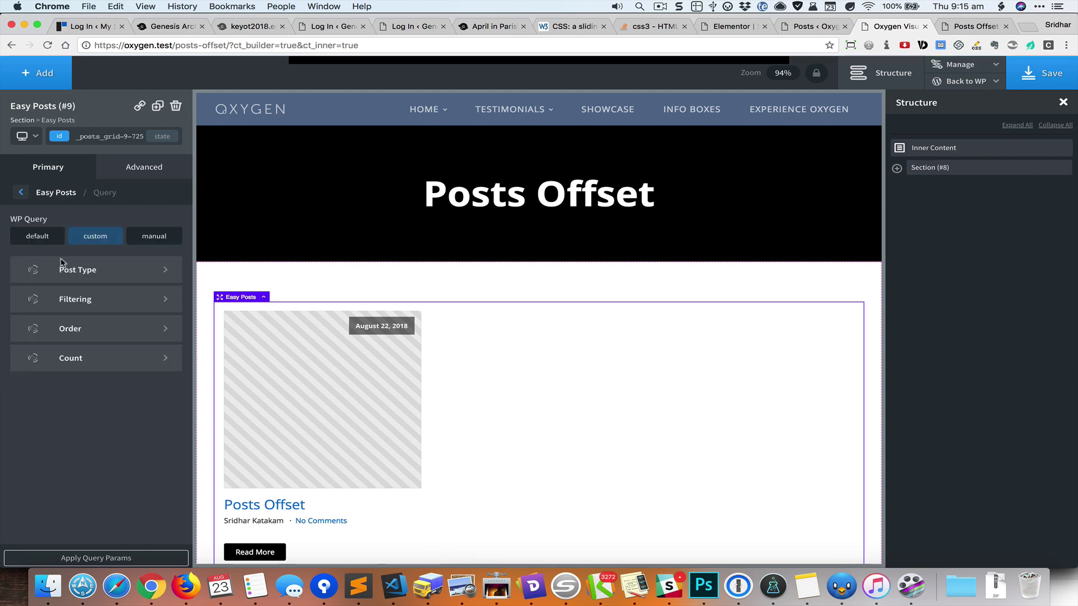
{"action": "left_click", "coordinate": [92, 358]}
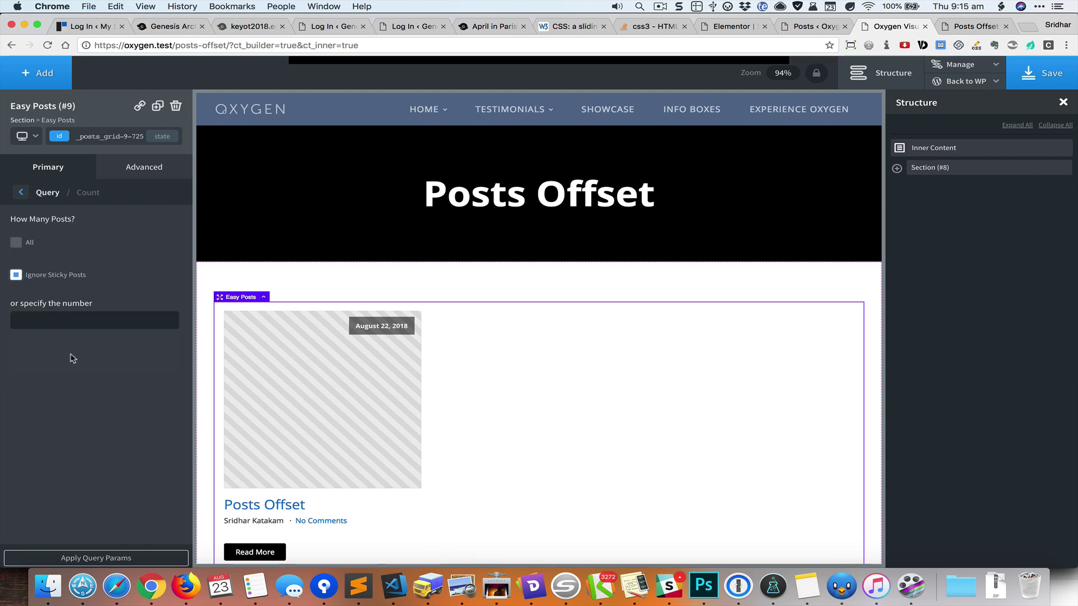
{"action": "left_click", "coordinate": [70, 319]}
{"action": "type", "text": "3"}
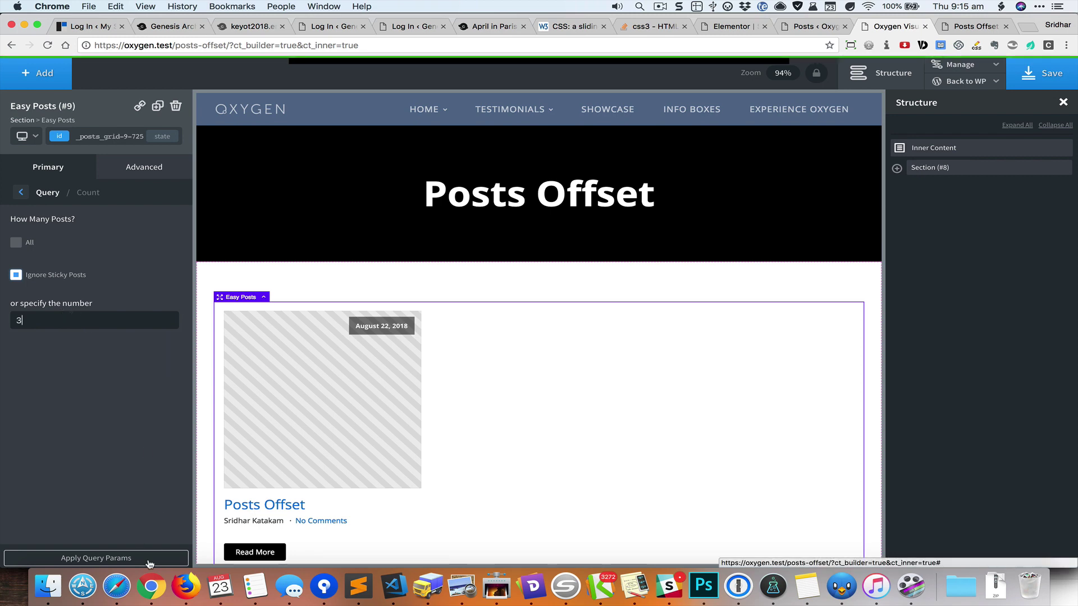
{"action": "left_click", "coordinate": [96, 557]}
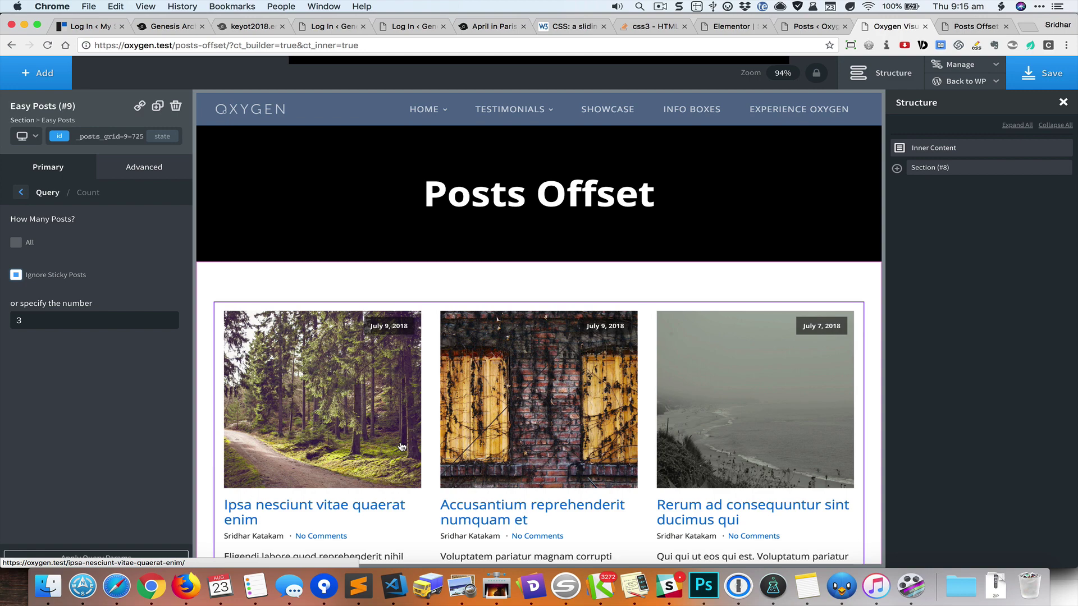
{"action": "scroll", "coordinate": [402, 446], "scroll_direction": "down", "scroll_amount": 3}
{"action": "scroll", "coordinate": [402, 446], "scroll_direction": "down", "scroll_amount": 3}
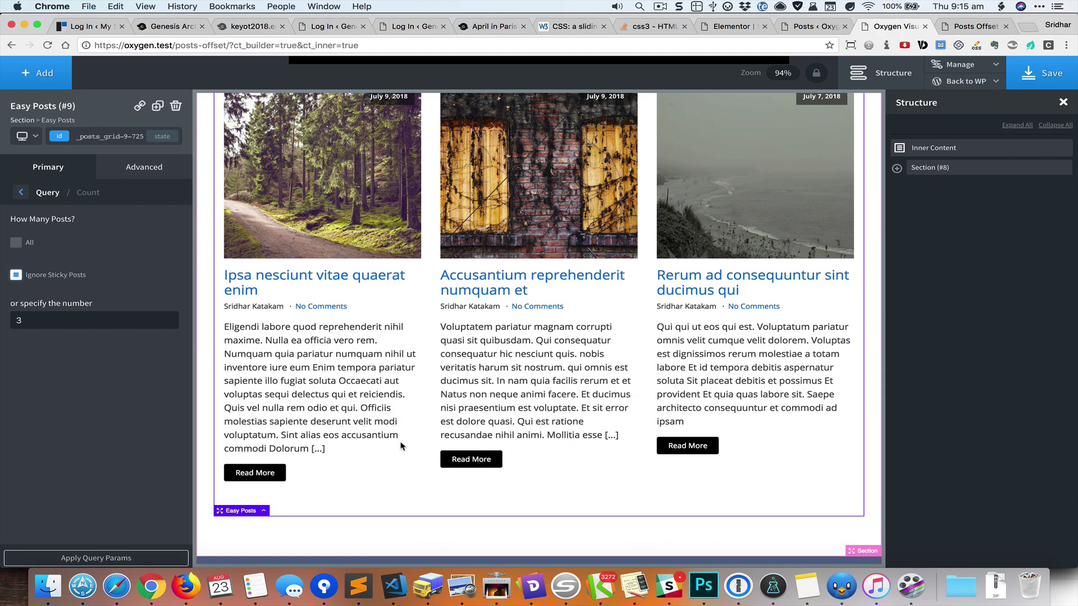
{"action": "scroll", "coordinate": [401, 446], "scroll_direction": "down", "scroll_amount": 2}
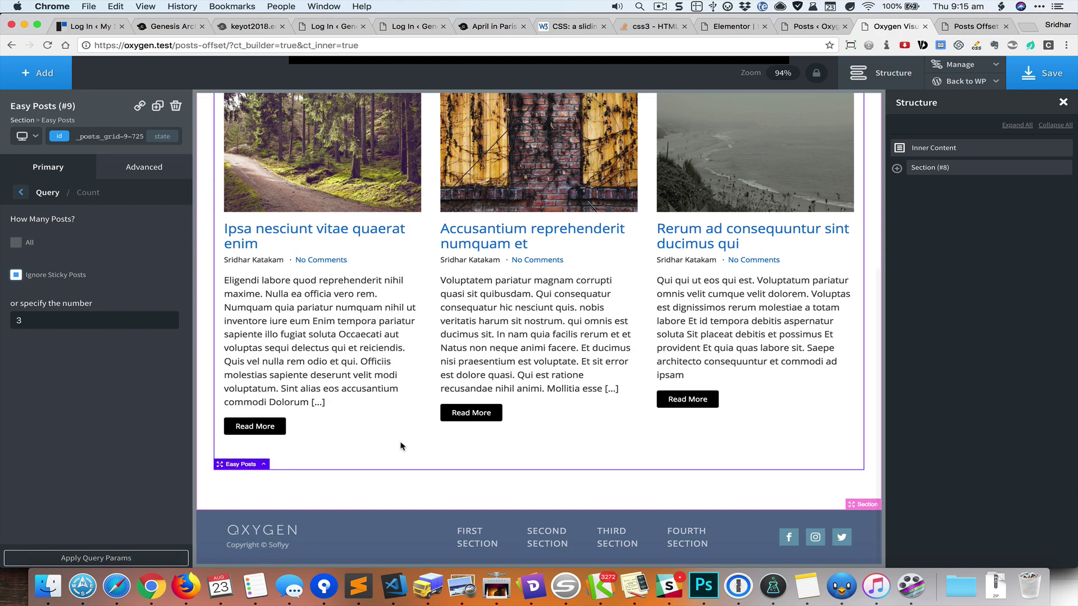
Add a Section with a Heading below the grid, then another empty Section after it
{"action": "key", "text": "alt+space"}
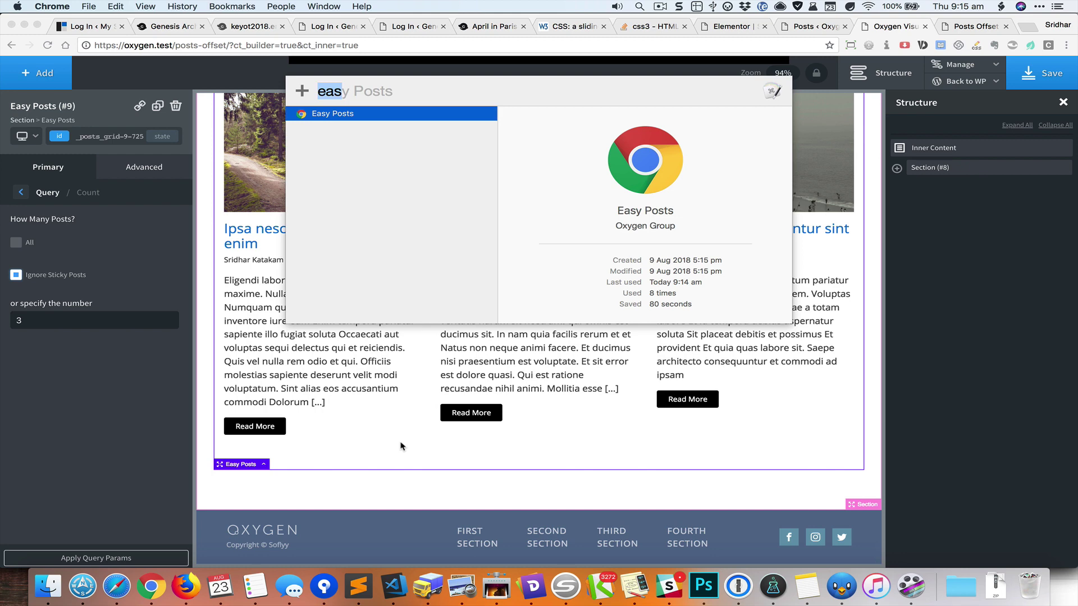
{"action": "type", "text": "section"}
{"action": "key", "text": "Return"}
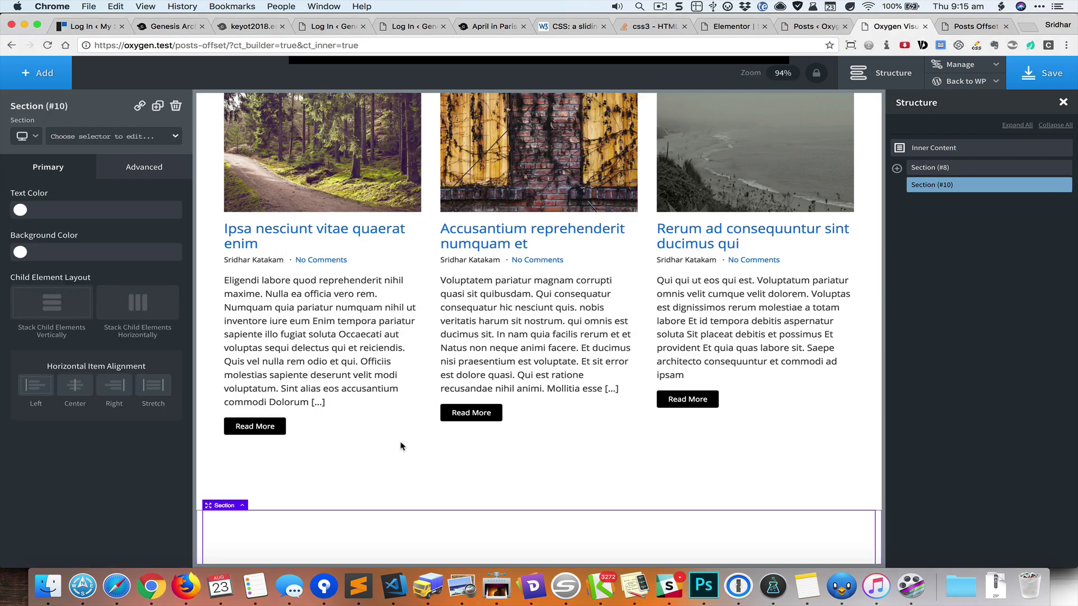
{"action": "scroll", "coordinate": [401, 447], "scroll_direction": "down", "scroll_amount": 3}
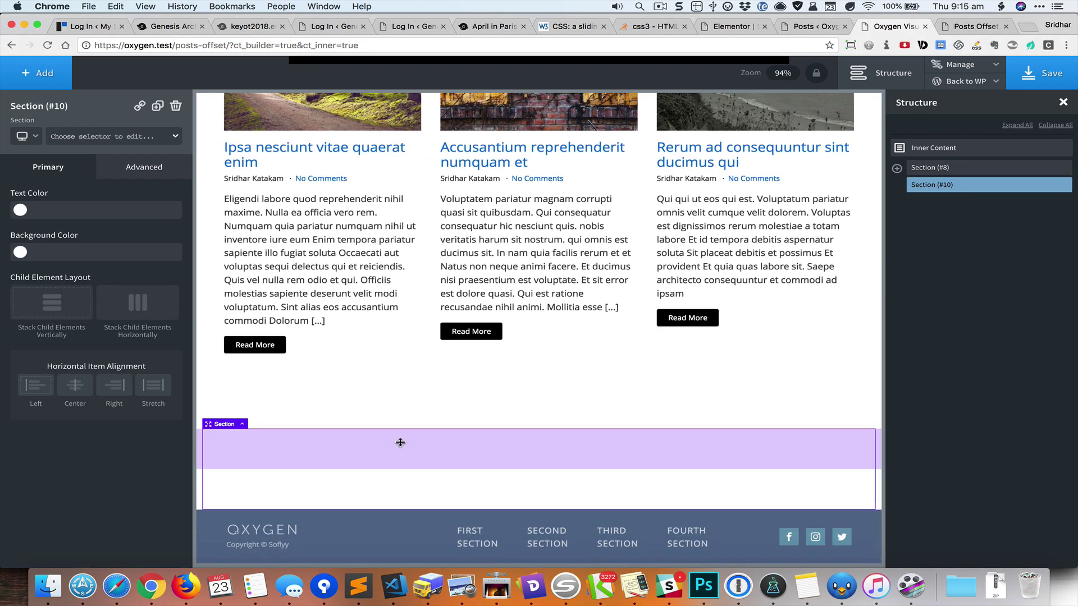
{"action": "key", "text": "alt+space"}
{"action": "type", "text": "he"}
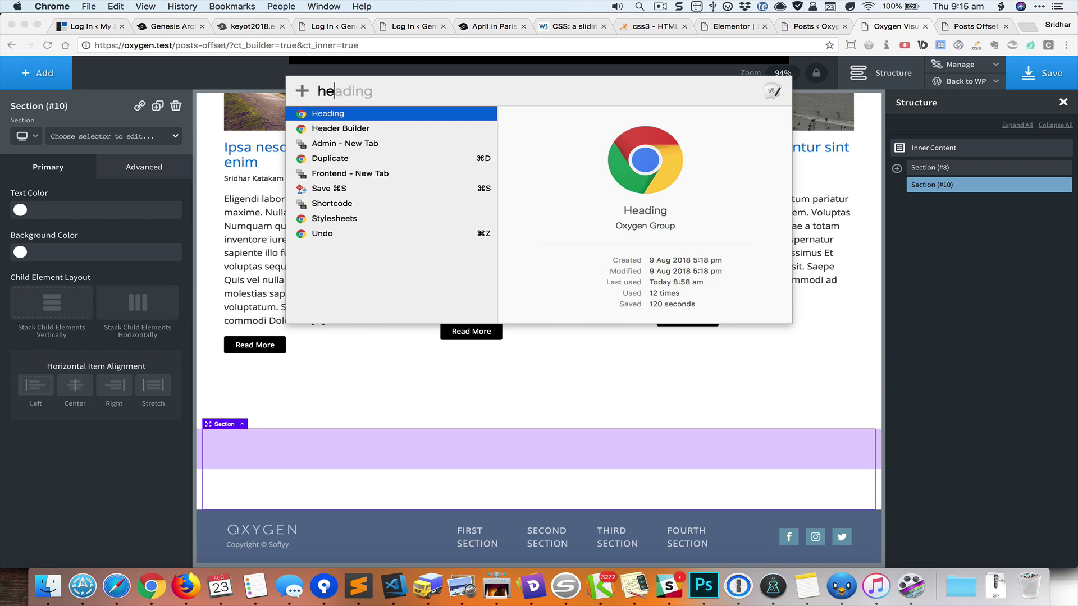
{"action": "key", "text": "Return"}
{"action": "scroll", "coordinate": [401, 447], "scroll_direction": "down", "scroll_amount": 3}
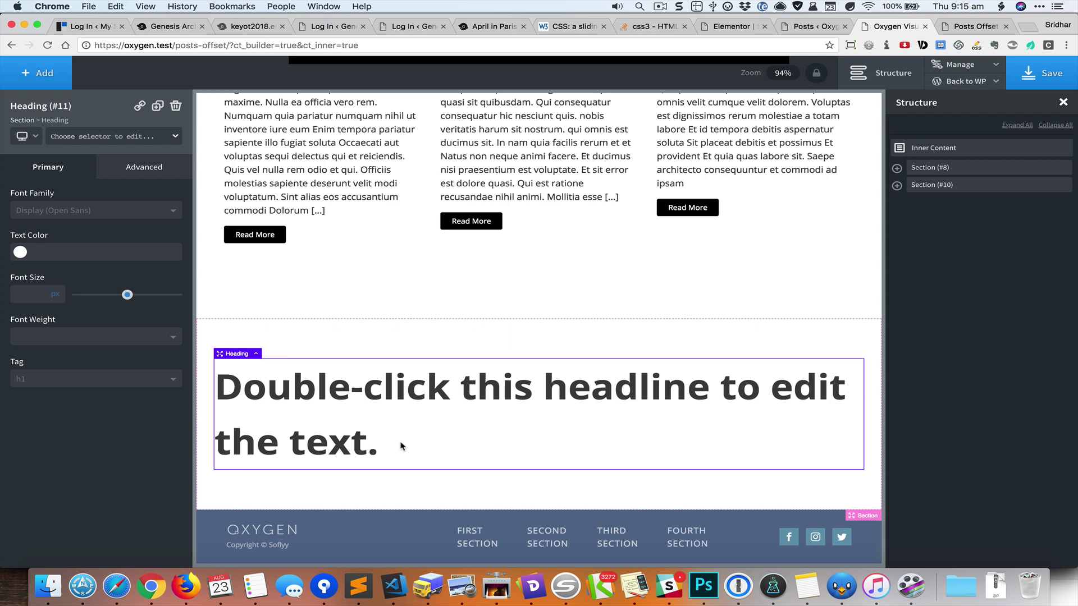
{"action": "key", "text": "alt+space"}
{"action": "type", "text": "se"}
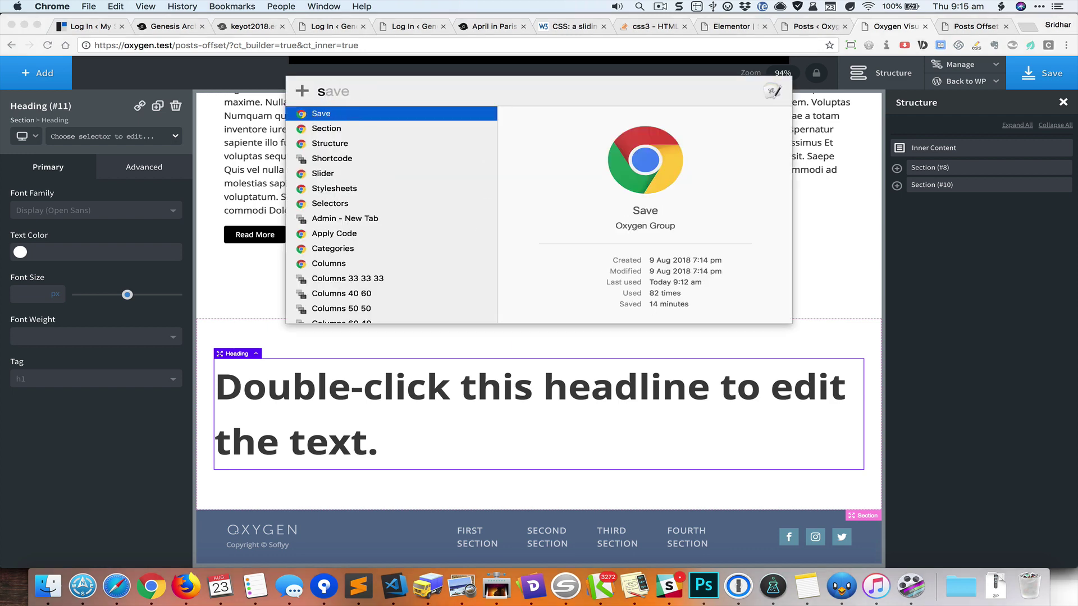
{"action": "key", "text": "Return"}
{"action": "scroll", "coordinate": [402, 444], "scroll_direction": "down", "scroll_amount": 3}
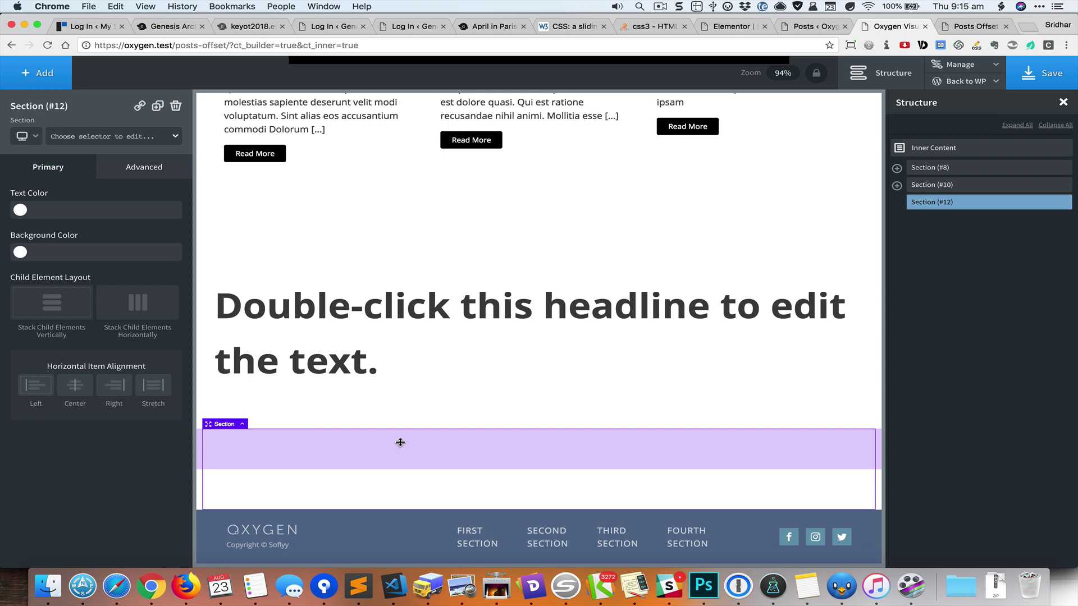
Insert a second Easy Posts grid in the new section and switch it to a manual query
{"action": "key", "text": "alt+space"}
{"action": "type", "text": "easy"}
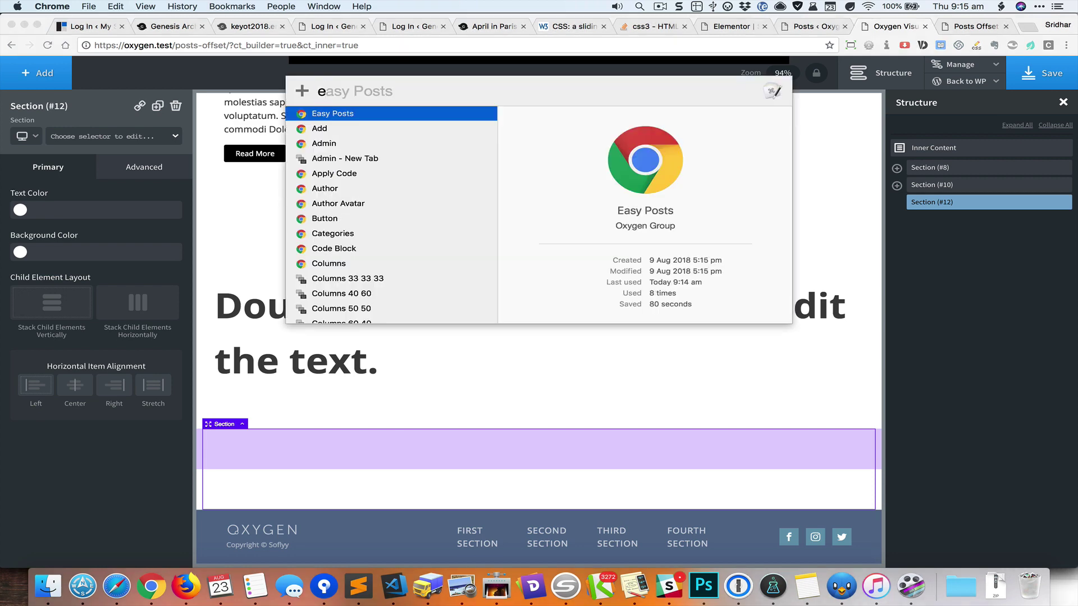
{"action": "key", "text": "Return"}
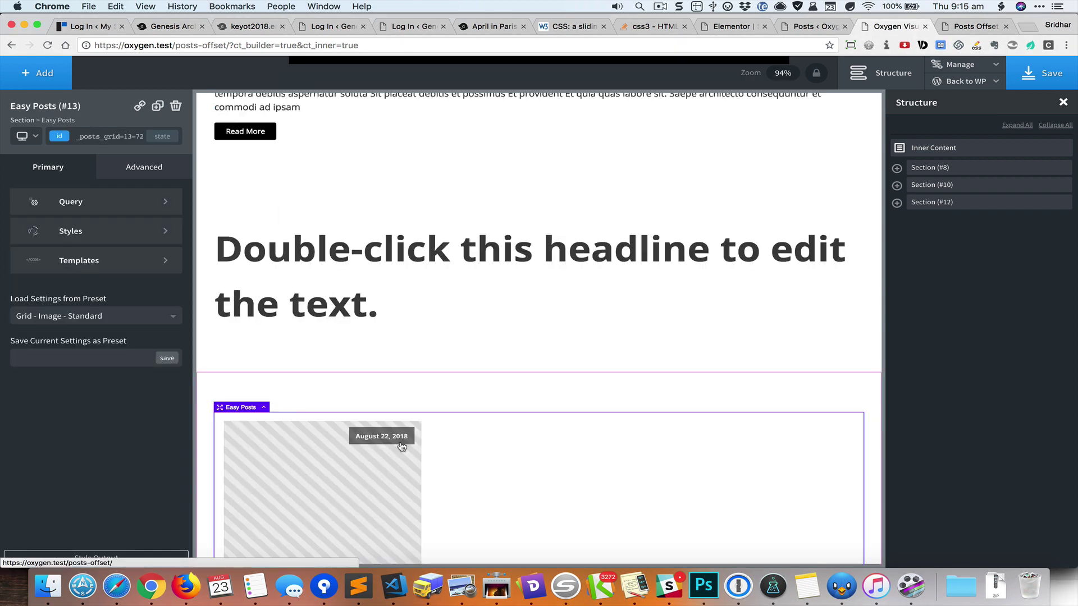
{"action": "scroll", "coordinate": [402, 446], "scroll_direction": "down", "scroll_amount": 5}
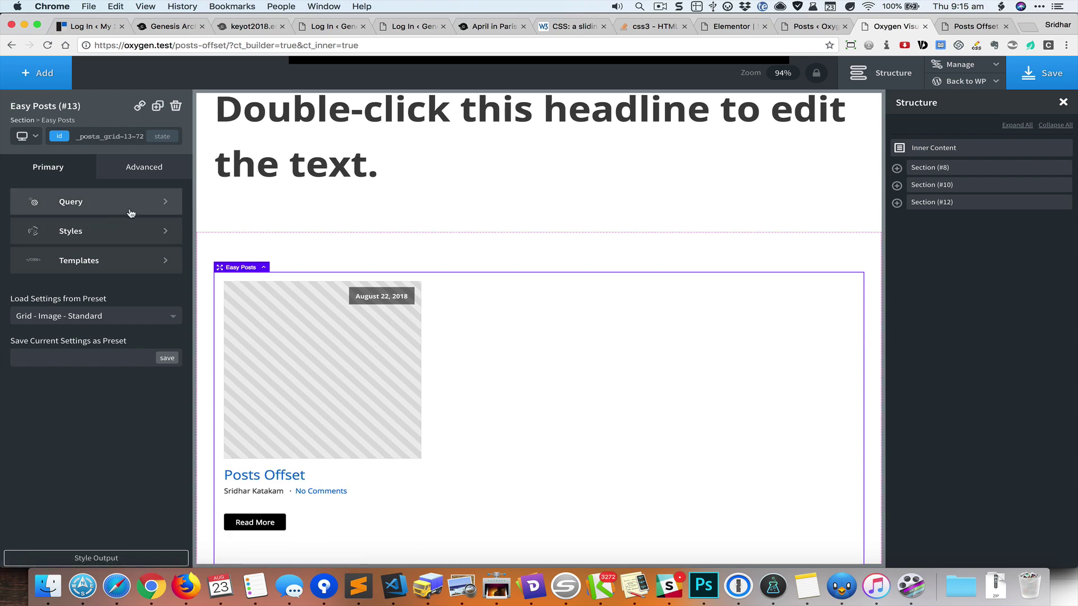
{"action": "left_click", "coordinate": [128, 206]}
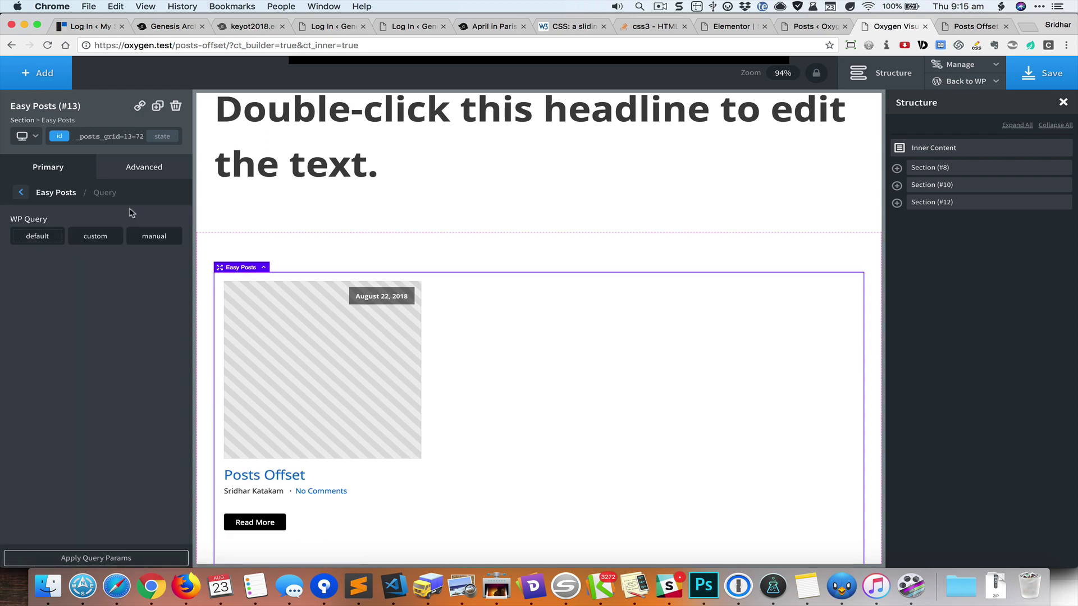
{"action": "left_click", "coordinate": [95, 238]}
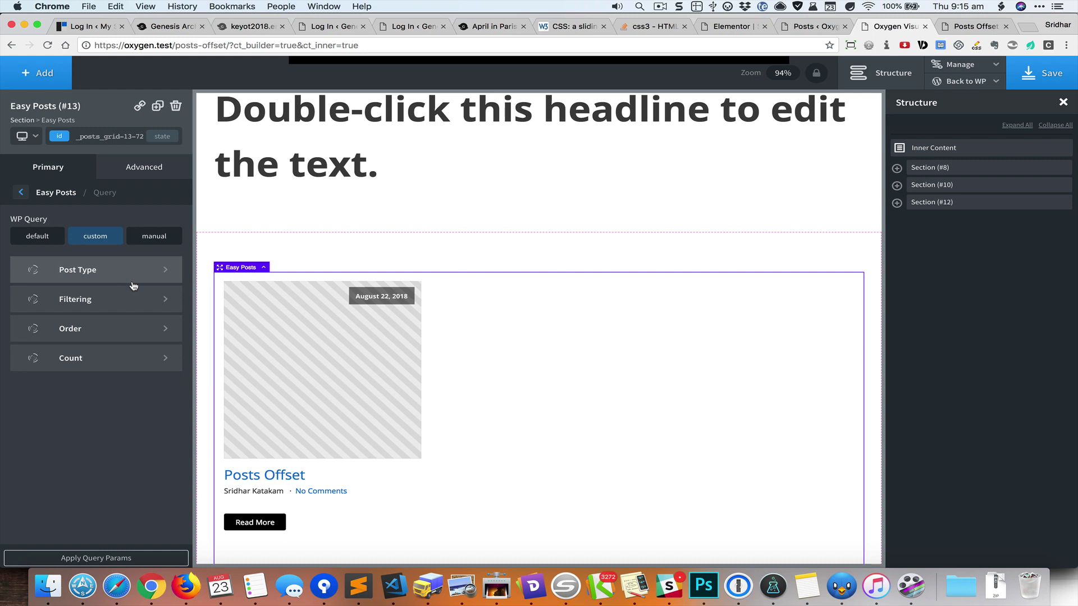
{"action": "left_click", "coordinate": [154, 236]}
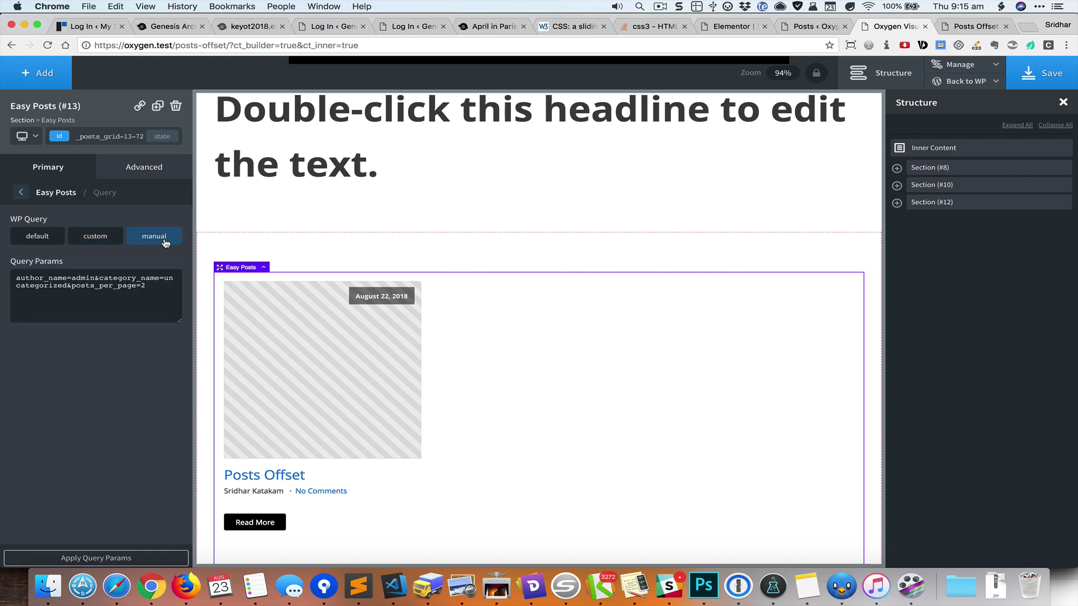
Edit Query Params to post_type=post&posts_per_page=3&offset=3&no_found_rows=true, consulting the snippet library
{"action": "left_click", "coordinate": [157, 299]}
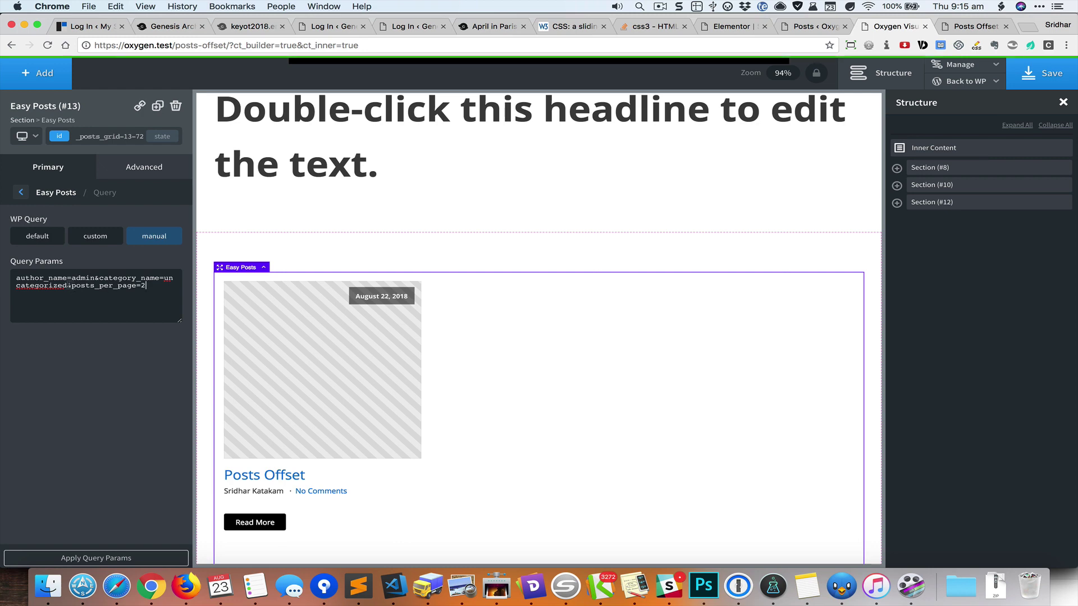
{"action": "key", "text": "super+a"}
{"action": "left_click_drag", "start_coordinate": [68, 286], "coordinate": [16, 276]}
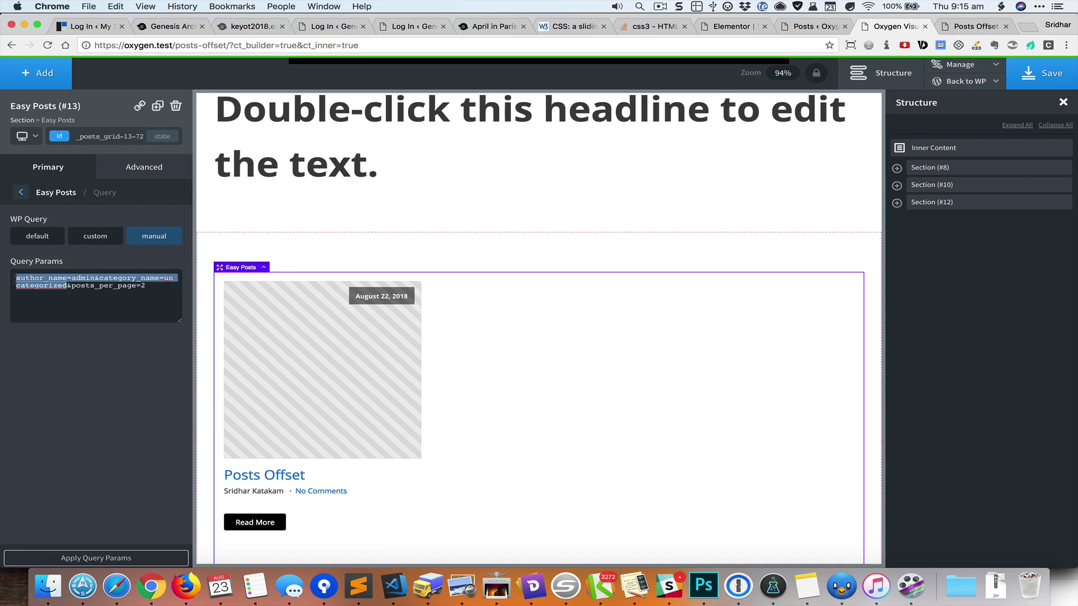
{"action": "type", "text": "post"}
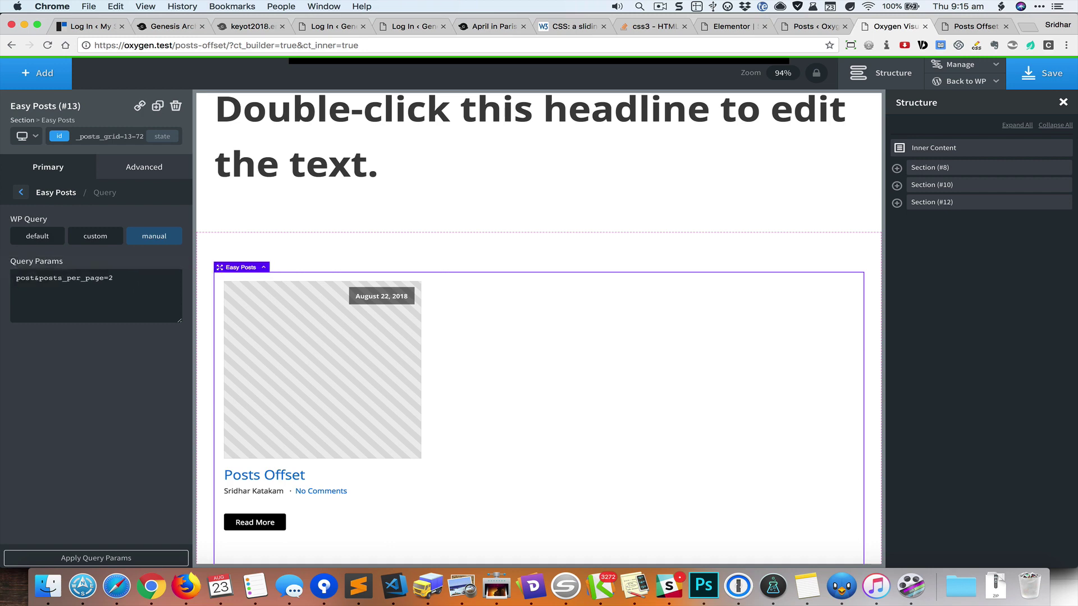
{"action": "type", "text": "_type=post"}
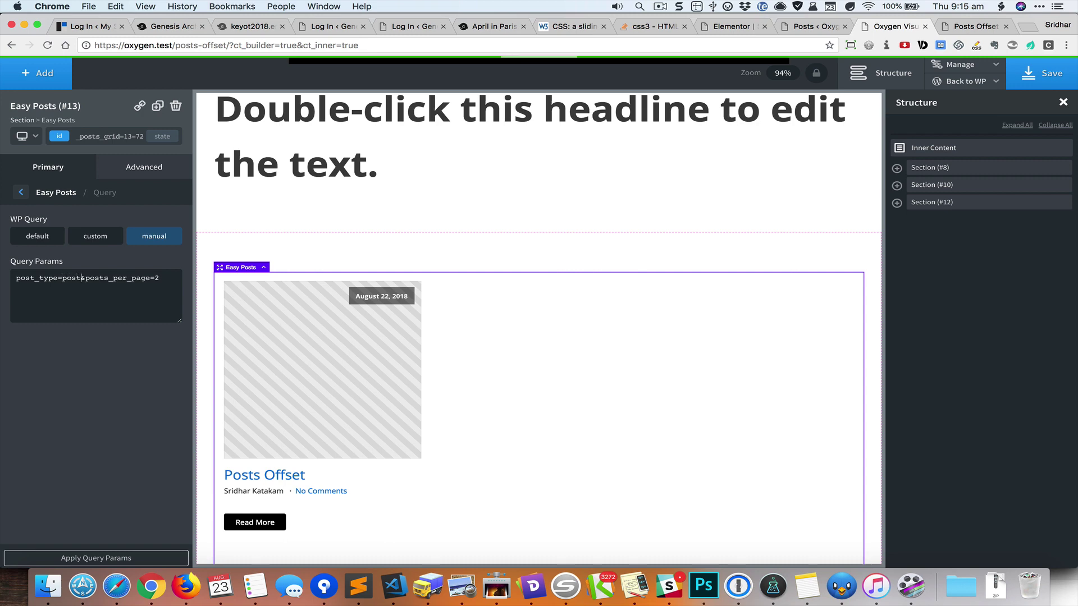
{"action": "type", "text": "3"}
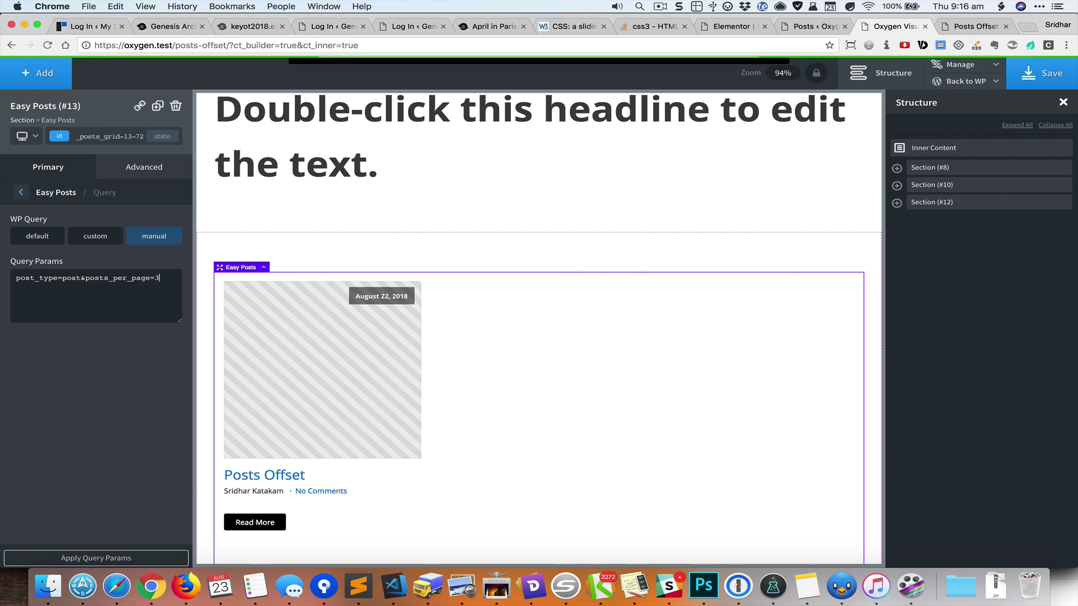
{"action": "type", "text": "&off"}
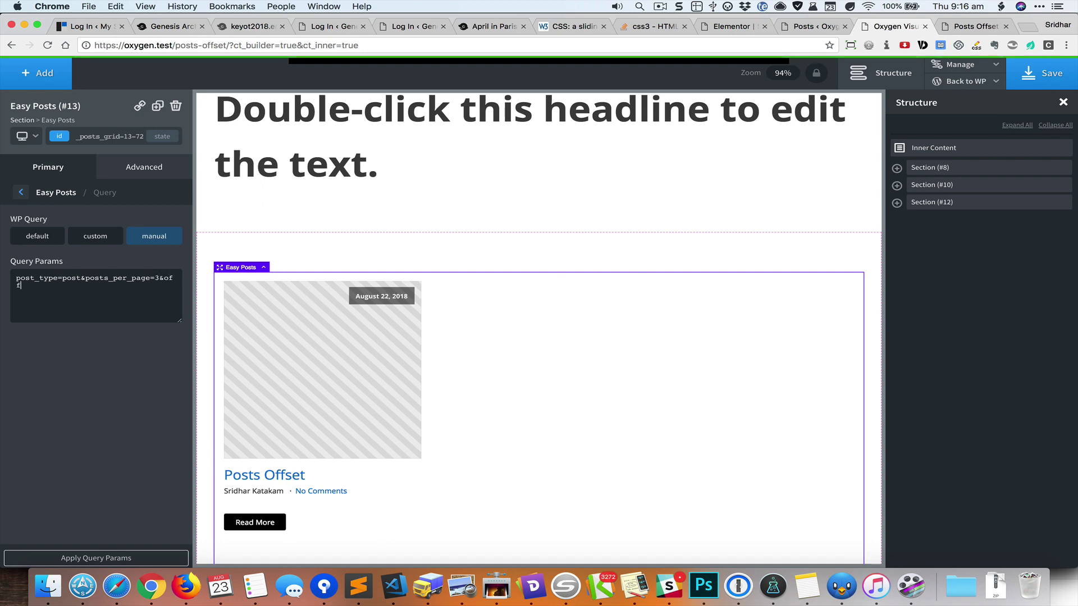
{"action": "type", "text": "set"}
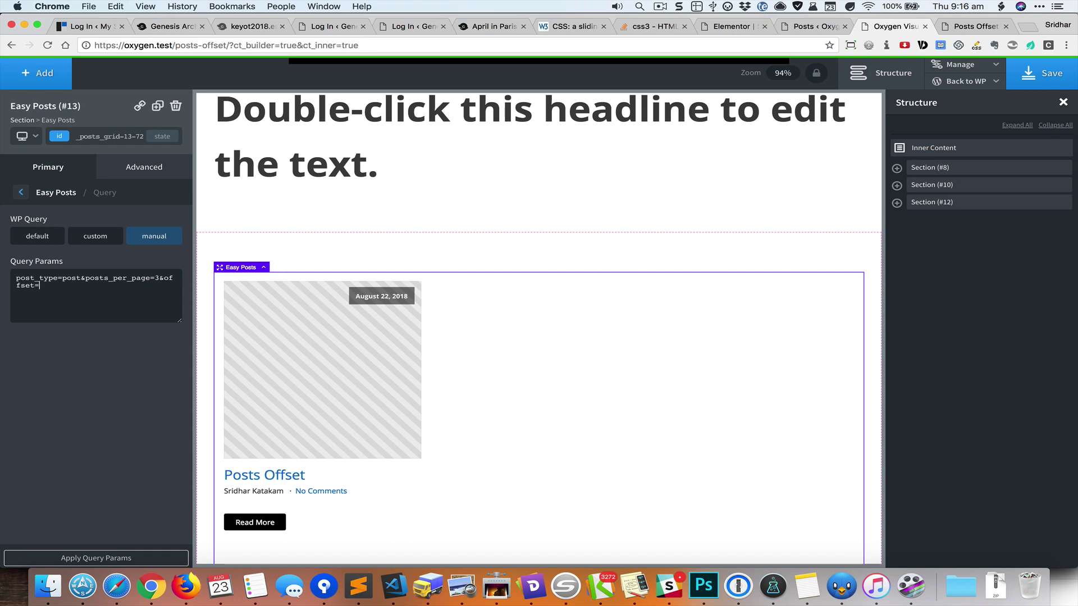
{"action": "type", "text": "=3&"}
{"action": "type", "text": "no"}
{"action": "type", "text": "_found_"}
{"action": "type", "text": "rows="}
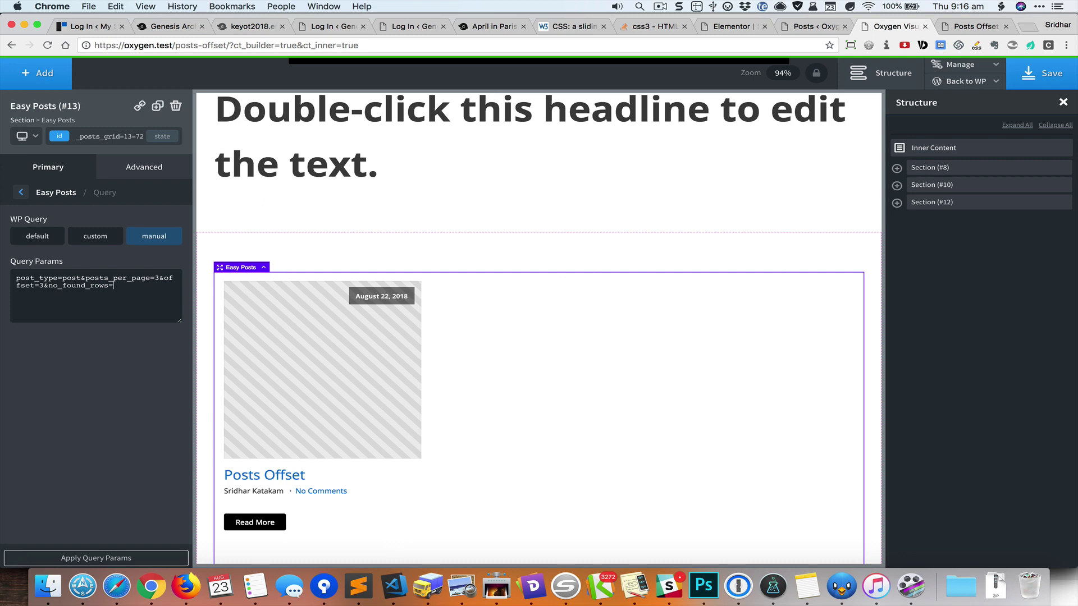
{"action": "key", "text": "super+Tab"}
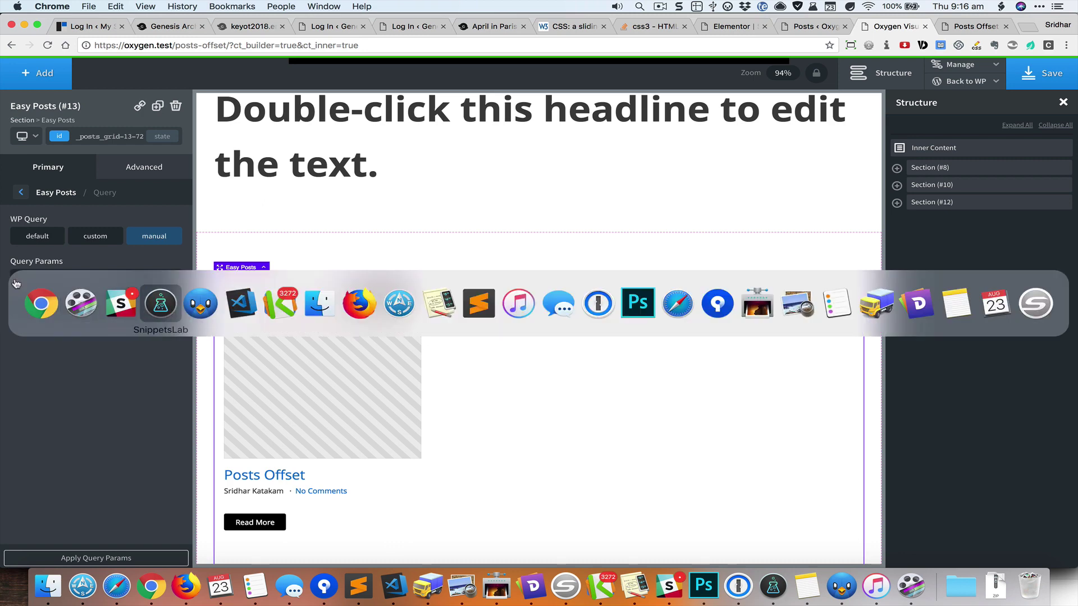
{"action": "key", "text": "super+Tab"}
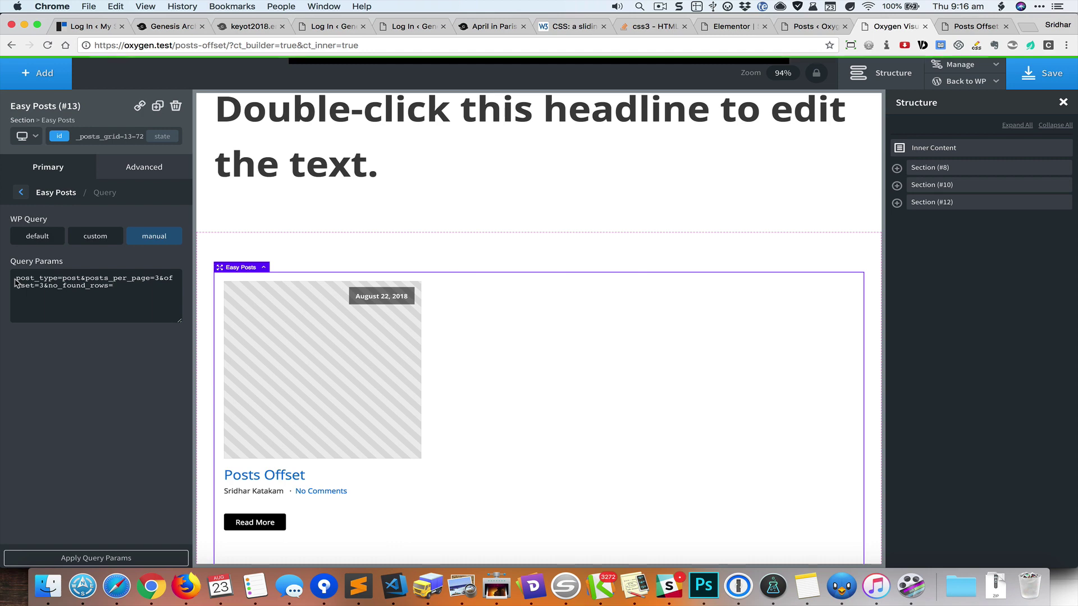
{"action": "type", "text": "true"}
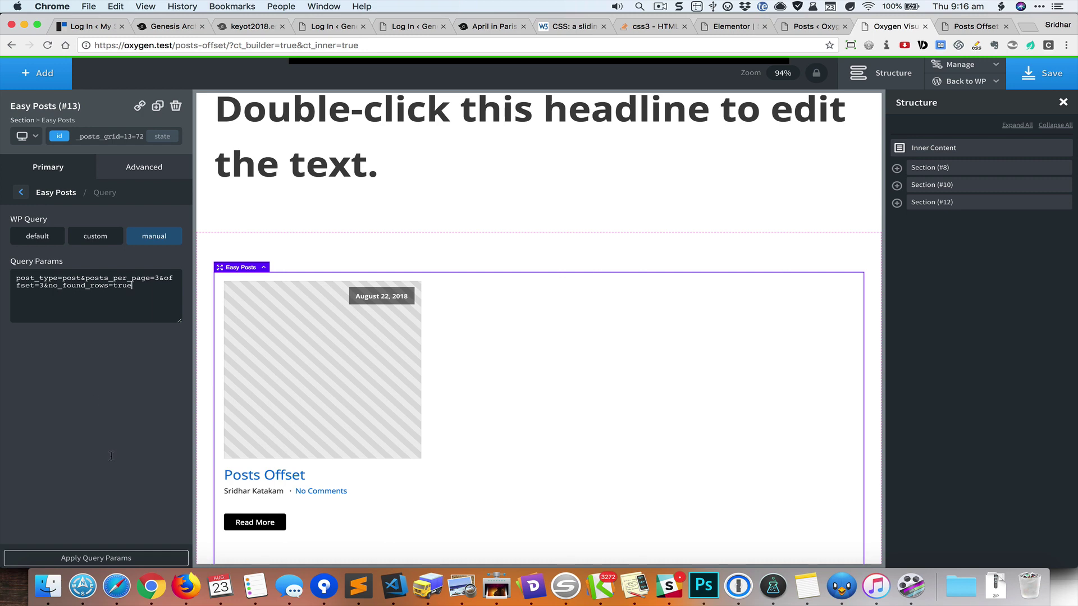
Apply the manual query and check the grid against the All Posts order in wp-admin
{"action": "left_click", "coordinate": [154, 556]}
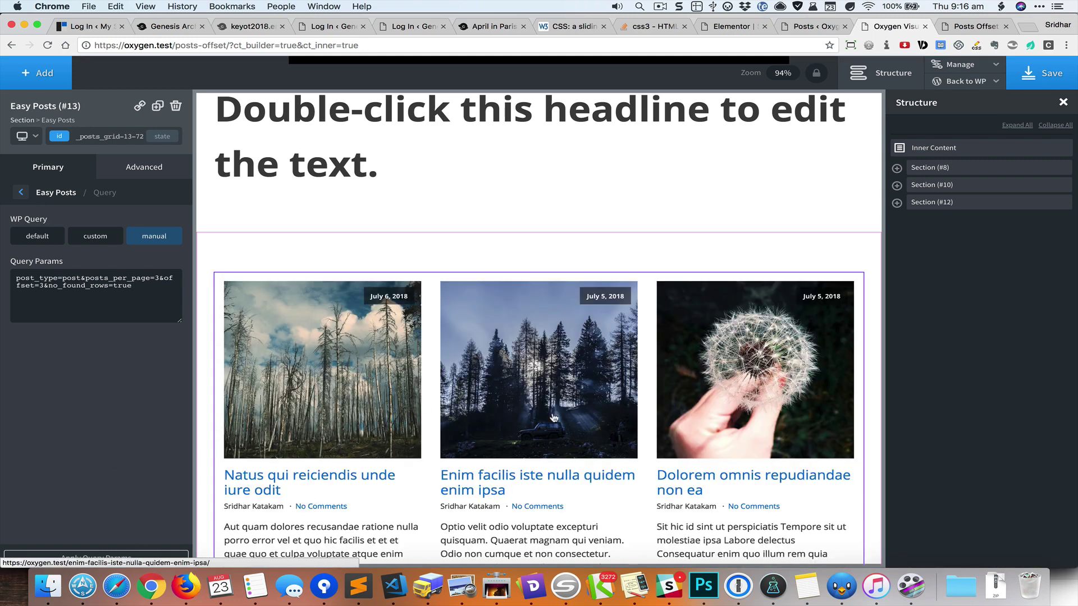
{"action": "scroll", "coordinate": [554, 416], "scroll_direction": "down", "scroll_amount": 3}
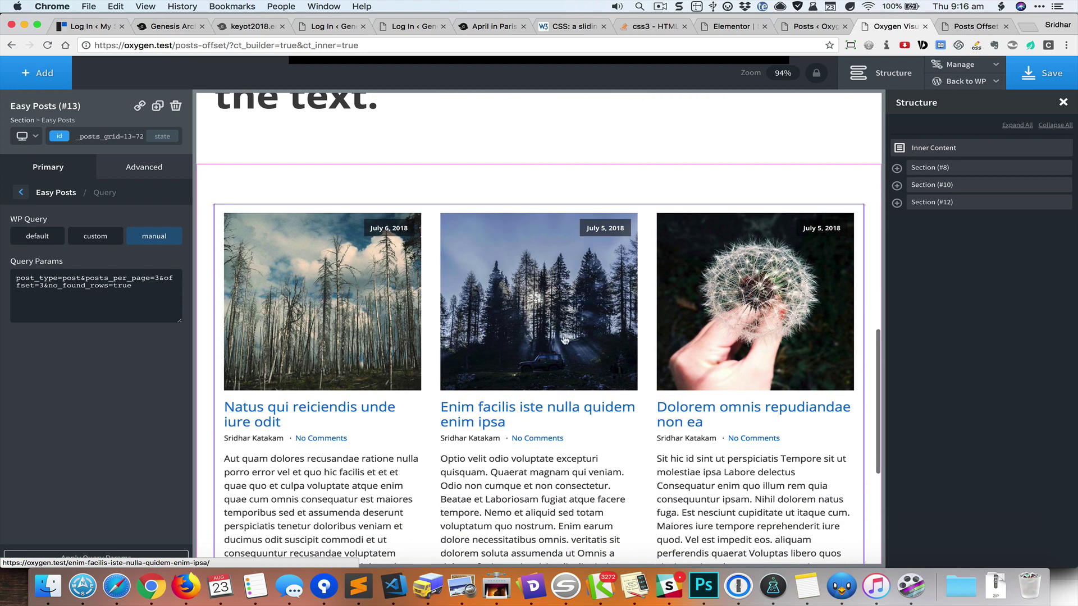
{"action": "left_click", "coordinate": [815, 26]}
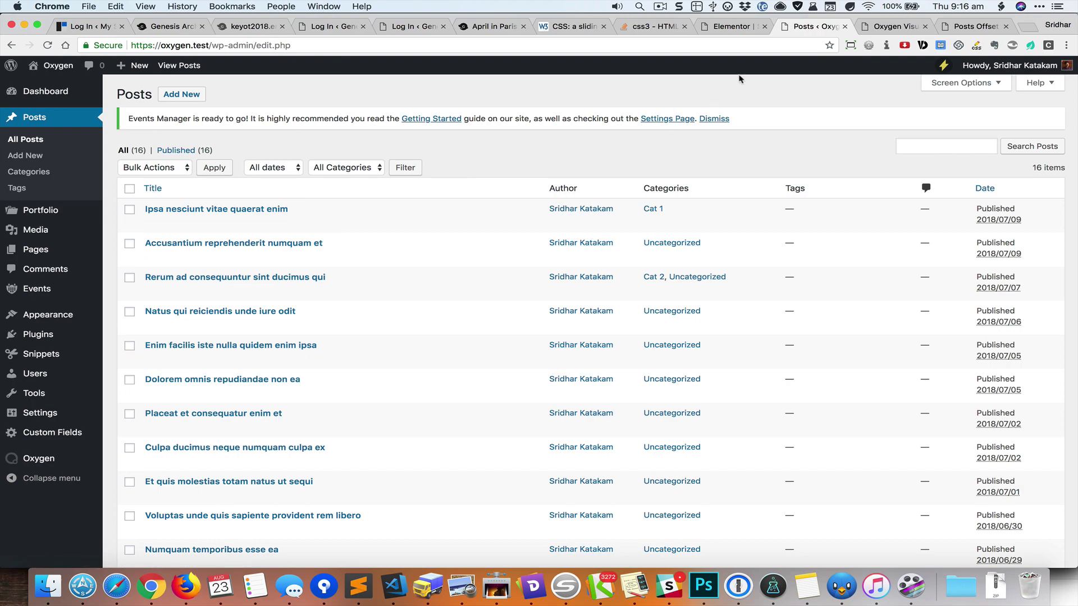
{"action": "left_click", "coordinate": [897, 26]}
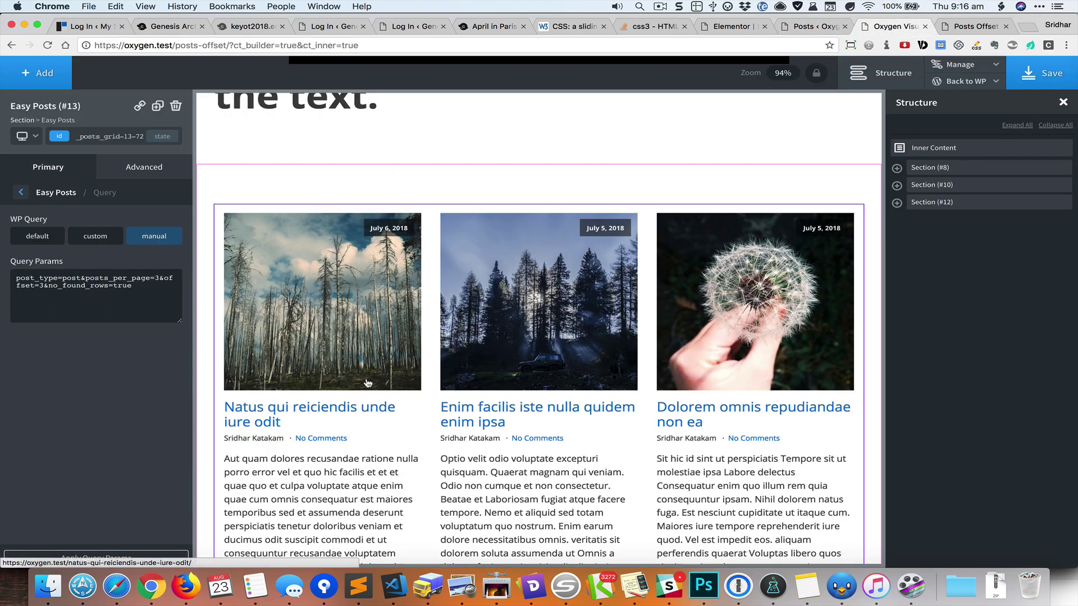
{"action": "scroll", "coordinate": [642, 415], "scroll_direction": "up", "scroll_amount": 5}
{"action": "scroll", "coordinate": [644, 417], "scroll_direction": "up", "scroll_amount": 5}
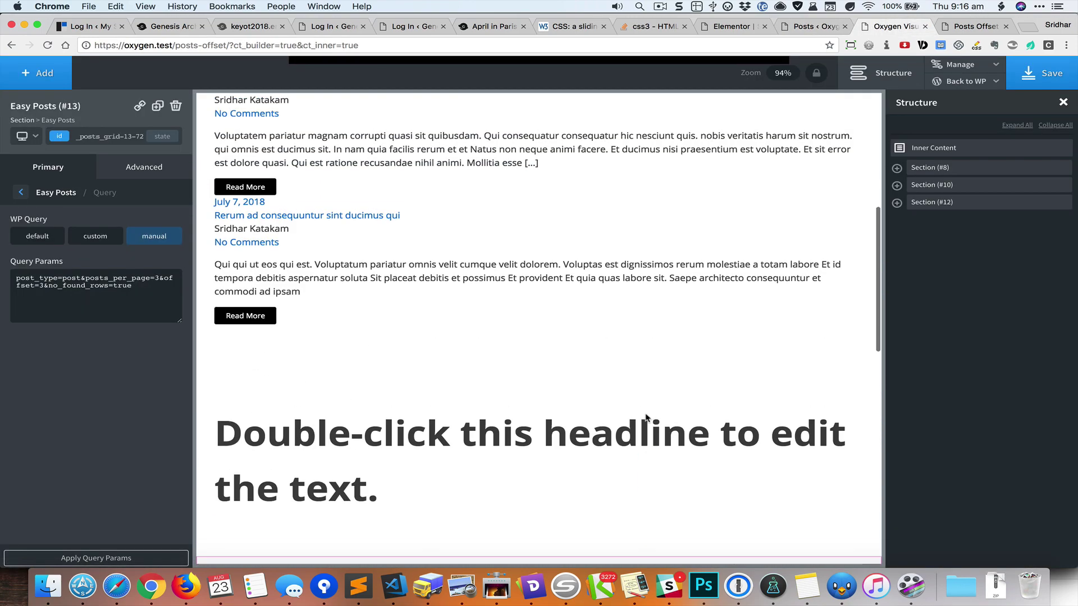
{"action": "scroll", "coordinate": [645, 418], "scroll_direction": "up", "scroll_amount": 5}
{"action": "scroll", "coordinate": [647, 418], "scroll_direction": "up", "scroll_amount": 4}
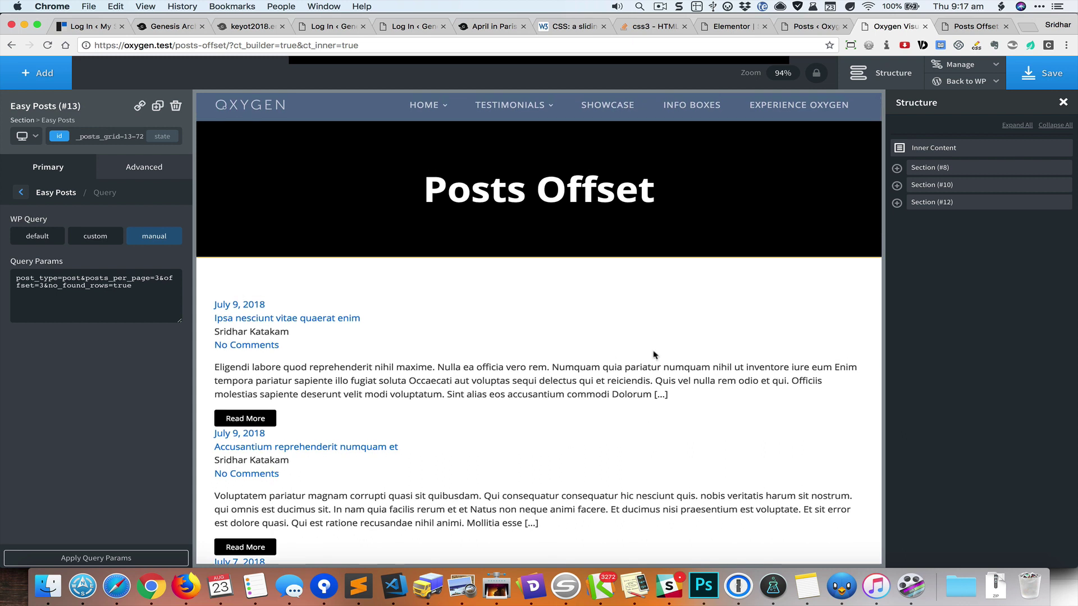
{"action": "scroll", "coordinate": [654, 354], "scroll_direction": "down", "scroll_amount": 3}
{"action": "scroll", "coordinate": [654, 354], "scroll_direction": "down", "scroll_amount": 5}
{"action": "scroll", "coordinate": [653, 355], "scroll_direction": "down", "scroll_amount": 4}
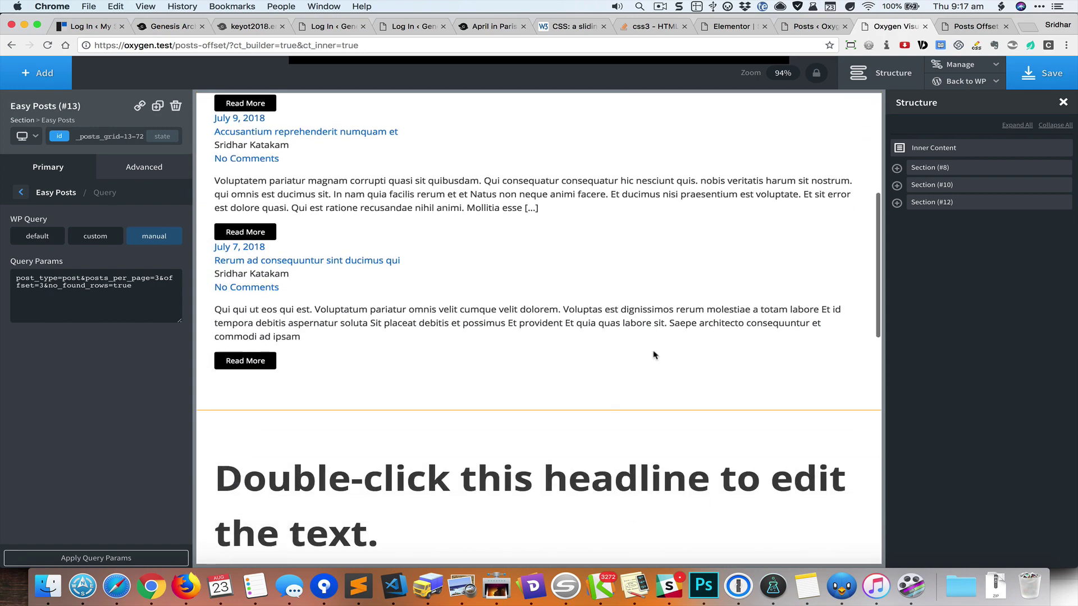
{"action": "scroll", "coordinate": [654, 355], "scroll_direction": "down", "scroll_amount": 3}
{"action": "scroll", "coordinate": [656, 355], "scroll_direction": "down", "scroll_amount": 2}
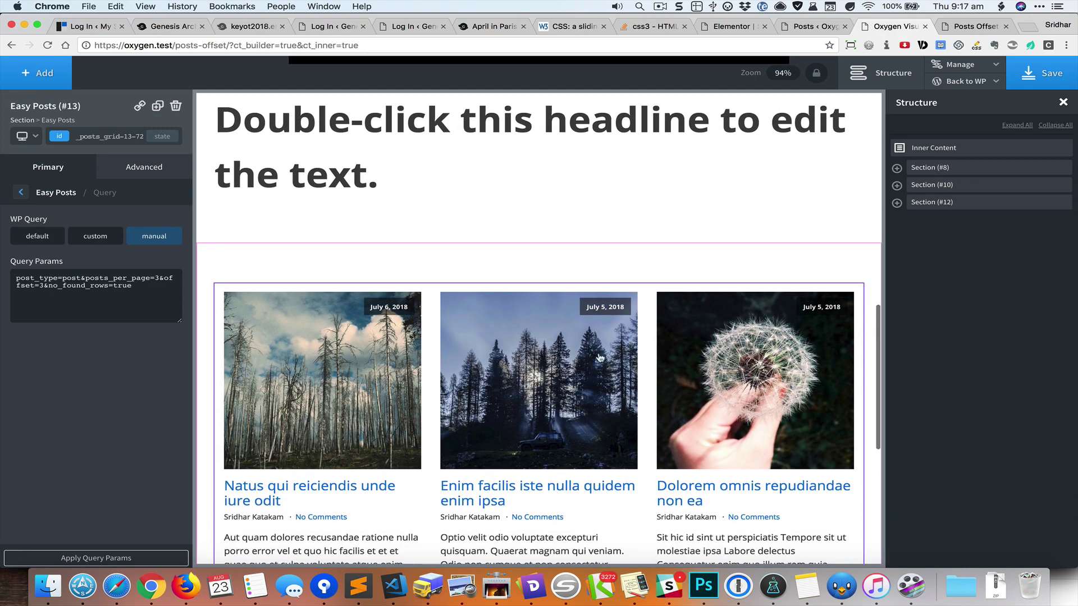
{"action": "scroll", "coordinate": [600, 358], "scroll_direction": "up", "scroll_amount": 10}
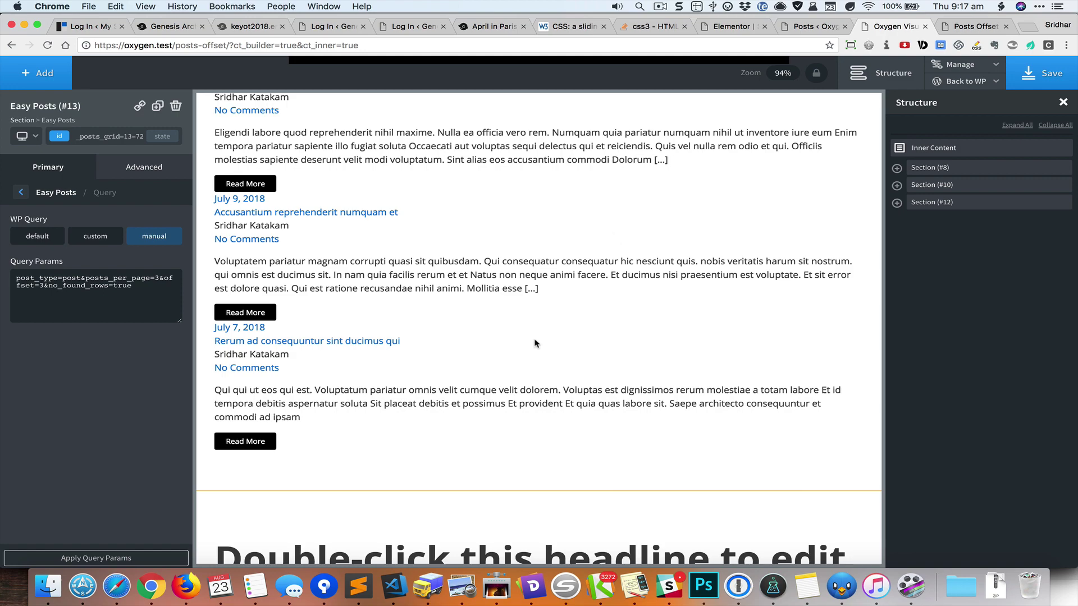
{"action": "scroll", "coordinate": [535, 342], "scroll_direction": "down", "scroll_amount": 10}
{"action": "scroll", "coordinate": [535, 343], "scroll_direction": "down", "scroll_amount": 5}
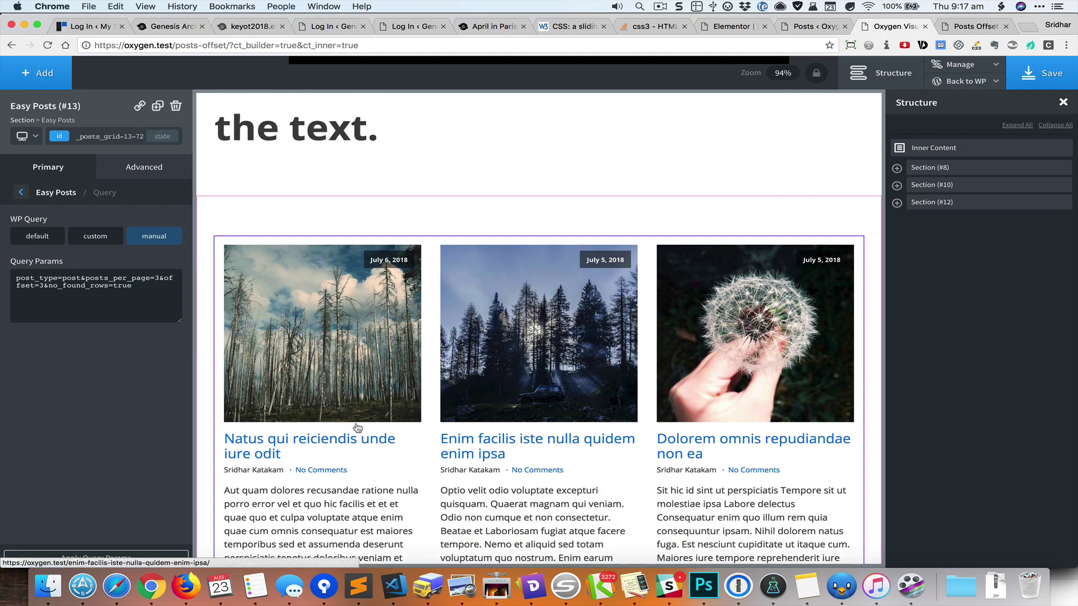
{"action": "scroll", "coordinate": [582, 229], "scroll_direction": "up", "scroll_amount": 5}
{"action": "scroll", "coordinate": [581, 229], "scroll_direction": "up", "scroll_amount": 5}
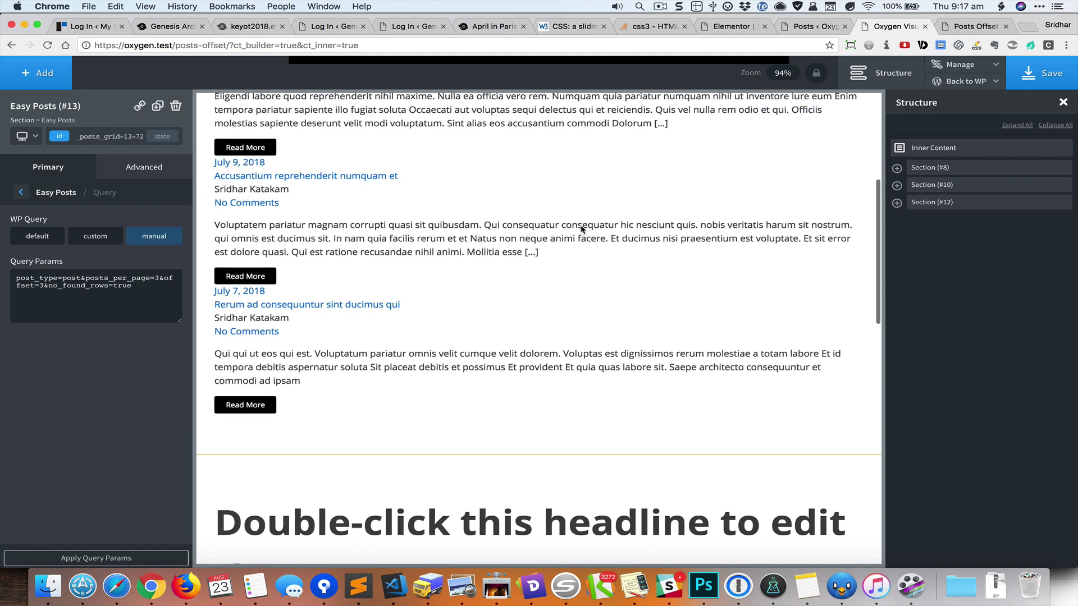
{"action": "scroll", "coordinate": [581, 229], "scroll_direction": "up", "scroll_amount": 5}
{"action": "scroll", "coordinate": [582, 229], "scroll_direction": "up", "scroll_amount": 3}
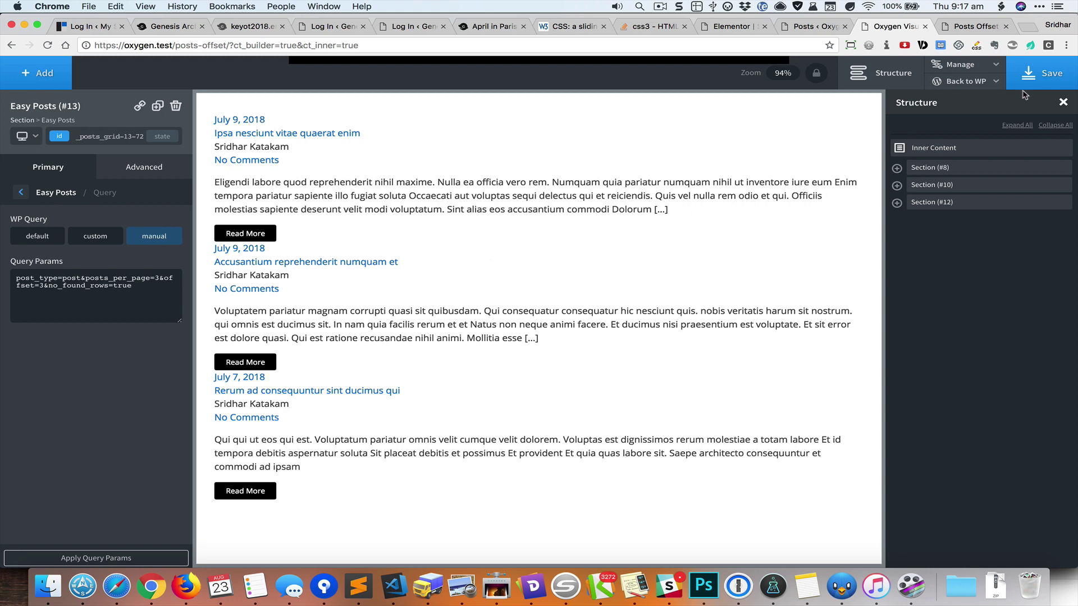
Save the page, reopen Posts Offset on the front end and verify both grids against the posts list
{"action": "left_click", "coordinate": [1042, 73]}
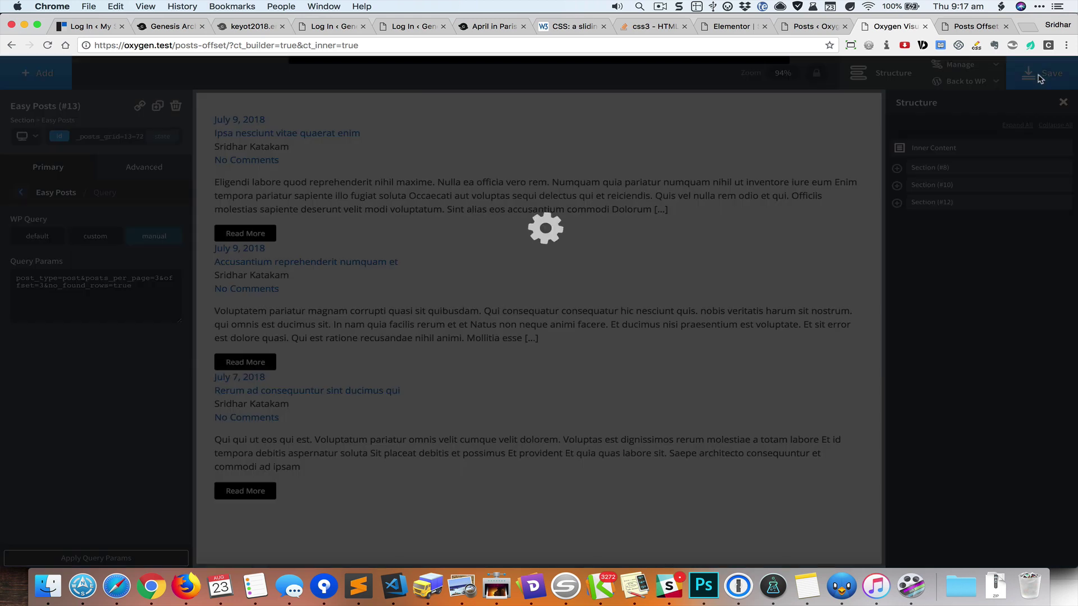
{"action": "left_click", "coordinate": [1004, 28]}
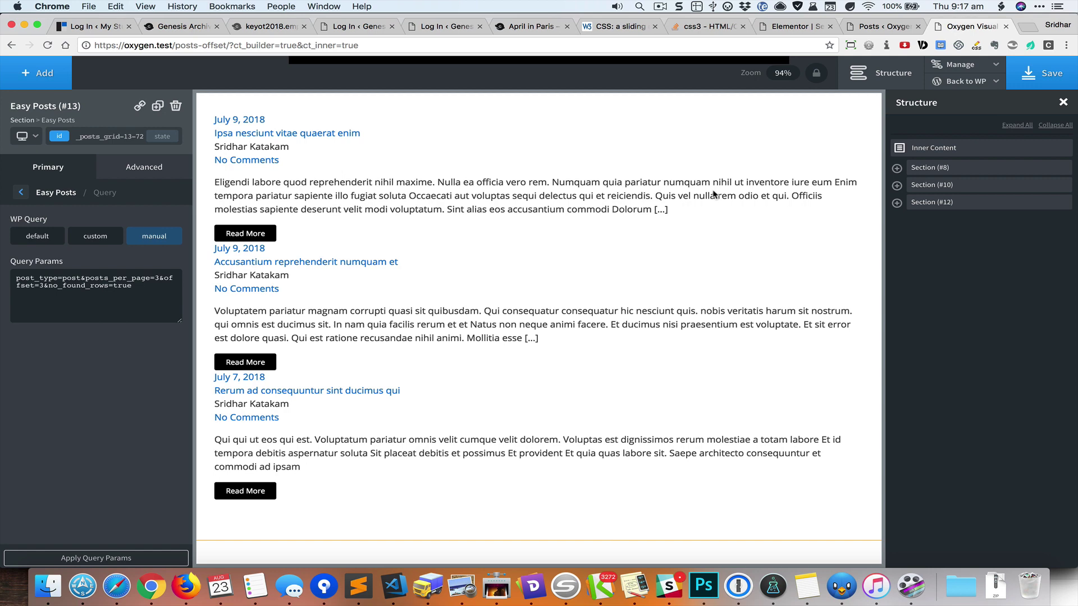
{"action": "key", "text": "alt+space"}
{"action": "type", "text": "e"}
{"action": "type", "text": "ffset/"}
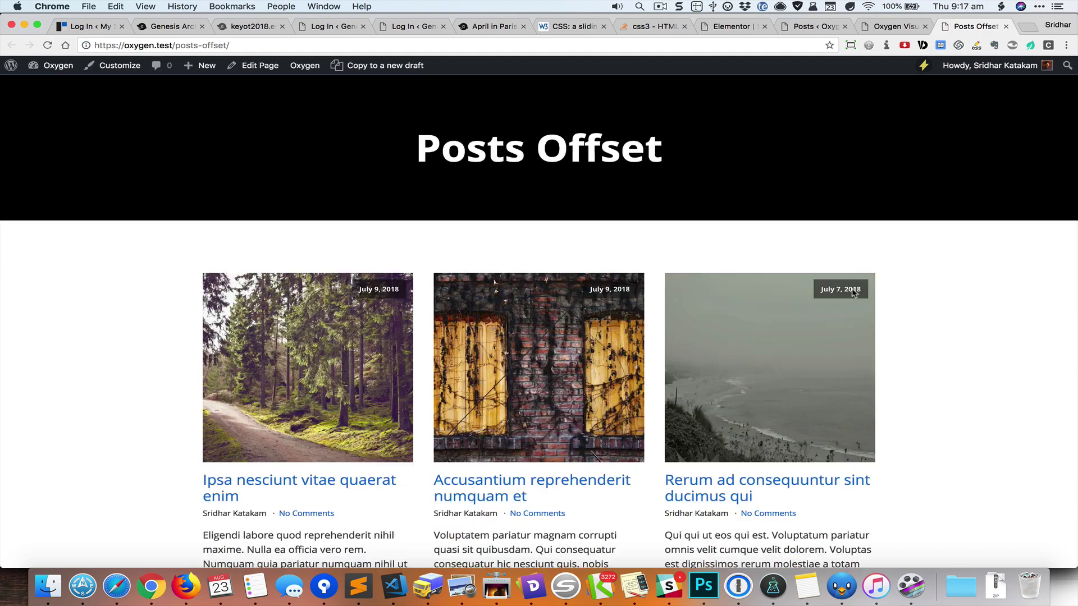
{"action": "scroll", "coordinate": [854, 294], "scroll_direction": "down", "scroll_amount": 5}
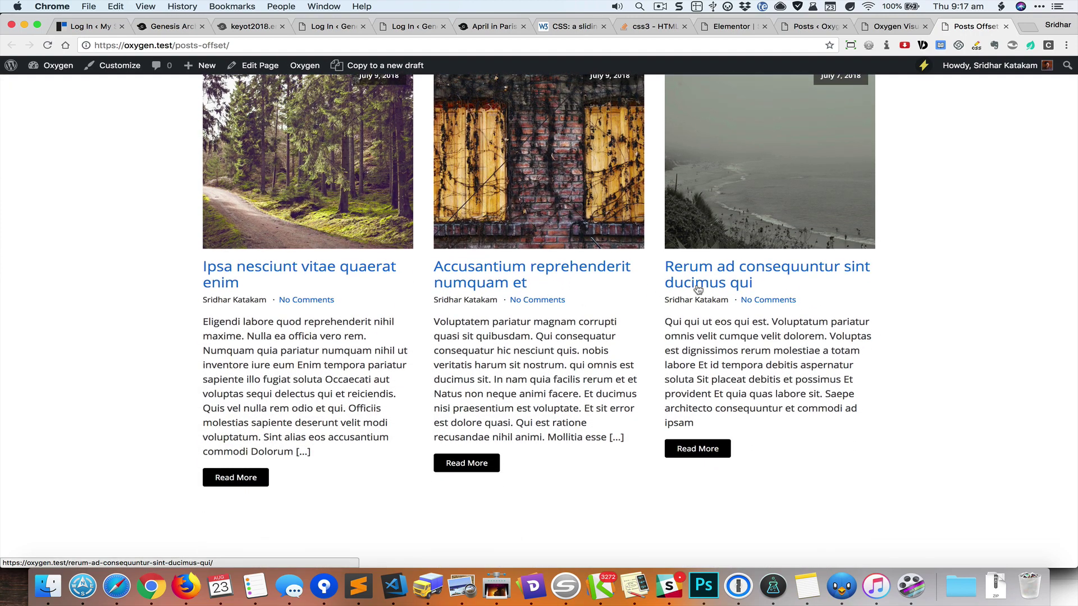
{"action": "left_click", "coordinate": [813, 27]}
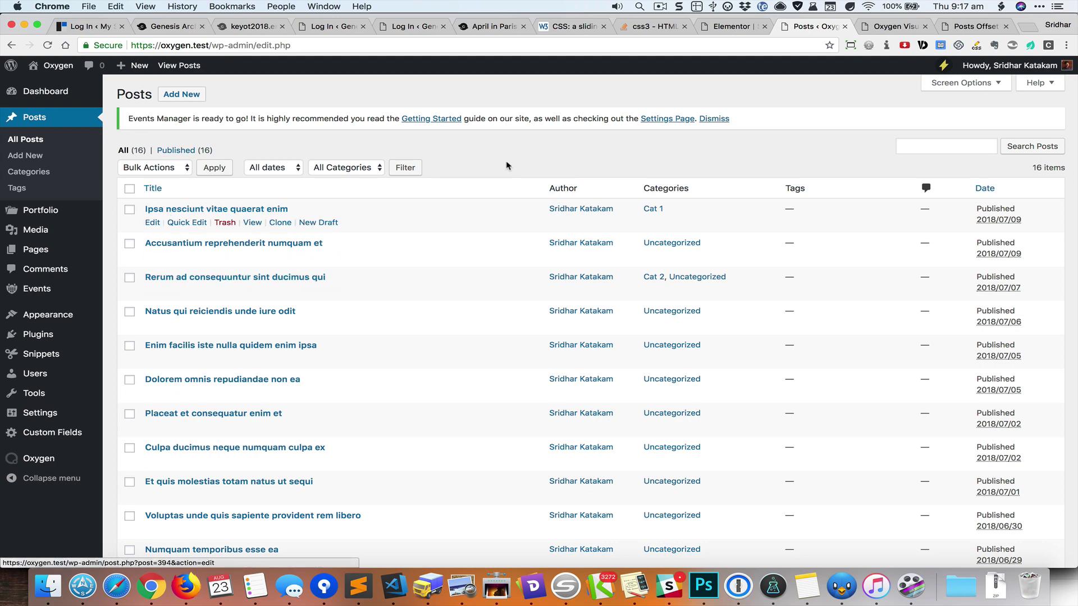
{"action": "left_click", "coordinate": [992, 25]}
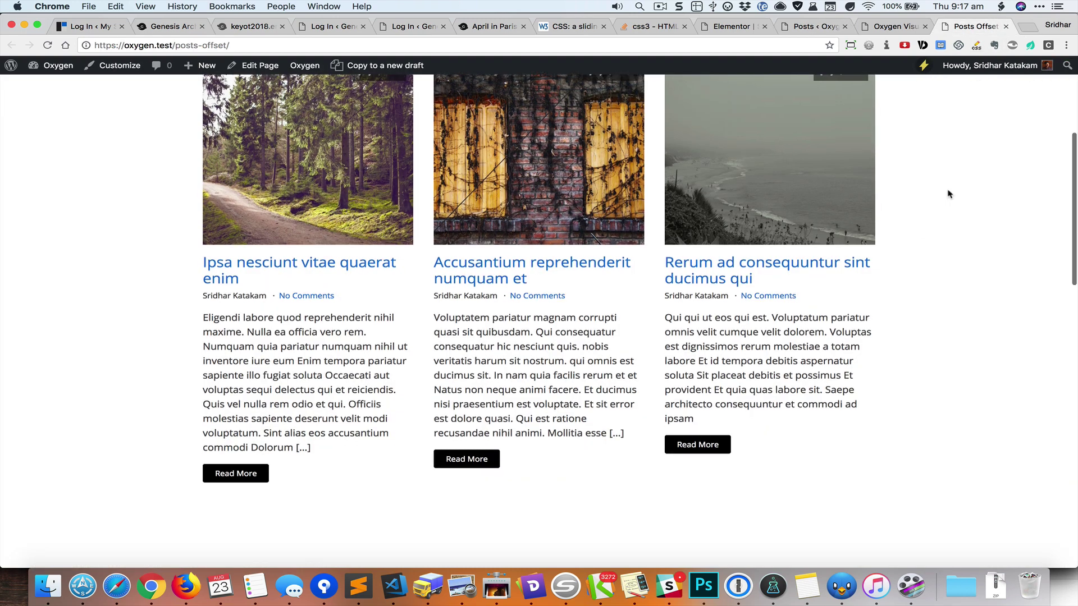
{"action": "scroll", "coordinate": [949, 195], "scroll_direction": "down", "scroll_amount": 5}
{"action": "scroll", "coordinate": [948, 195], "scroll_direction": "down", "scroll_amount": 3}
{"action": "scroll", "coordinate": [949, 195], "scroll_direction": "down", "scroll_amount": 1}
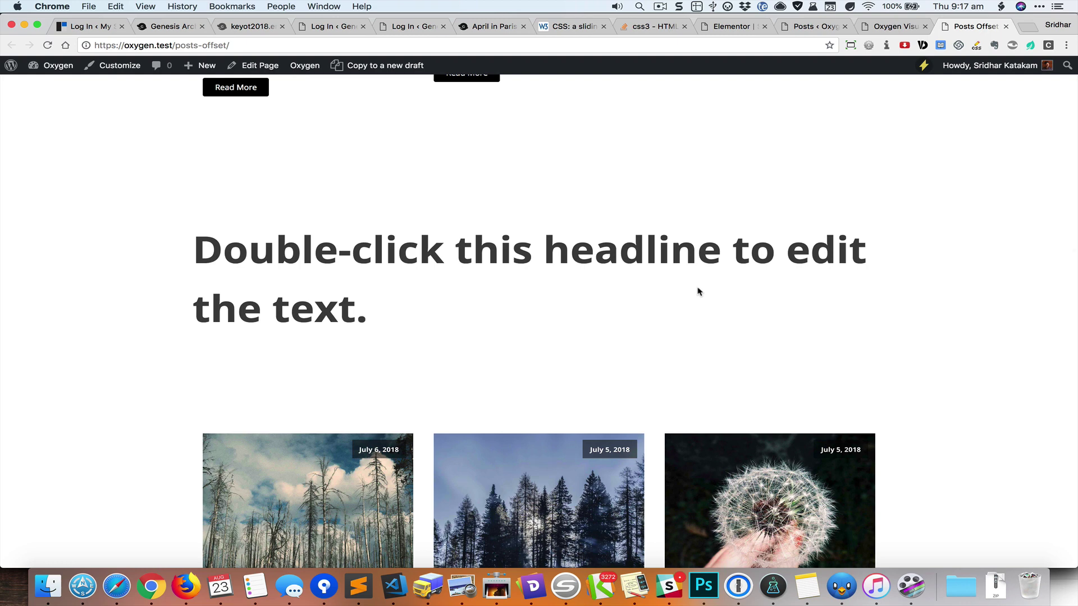
{"action": "scroll", "coordinate": [698, 292], "scroll_direction": "down", "scroll_amount": 3}
{"action": "scroll", "coordinate": [697, 292], "scroll_direction": "down", "scroll_amount": 3}
{"action": "scroll", "coordinate": [697, 292], "scroll_direction": "down", "scroll_amount": 4}
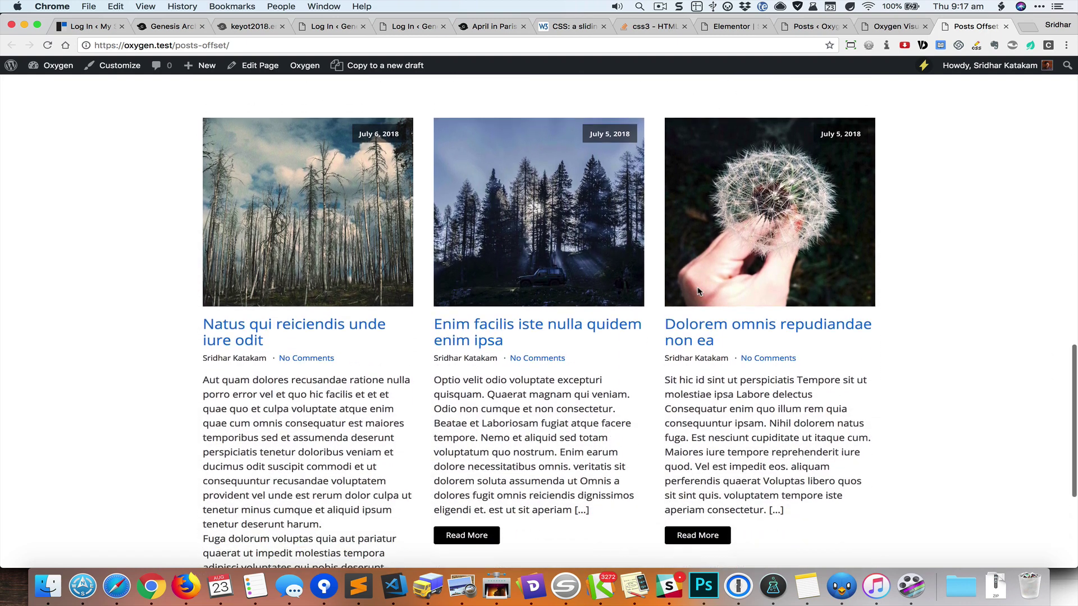
{"action": "scroll", "coordinate": [698, 292], "scroll_direction": "down", "scroll_amount": 3}
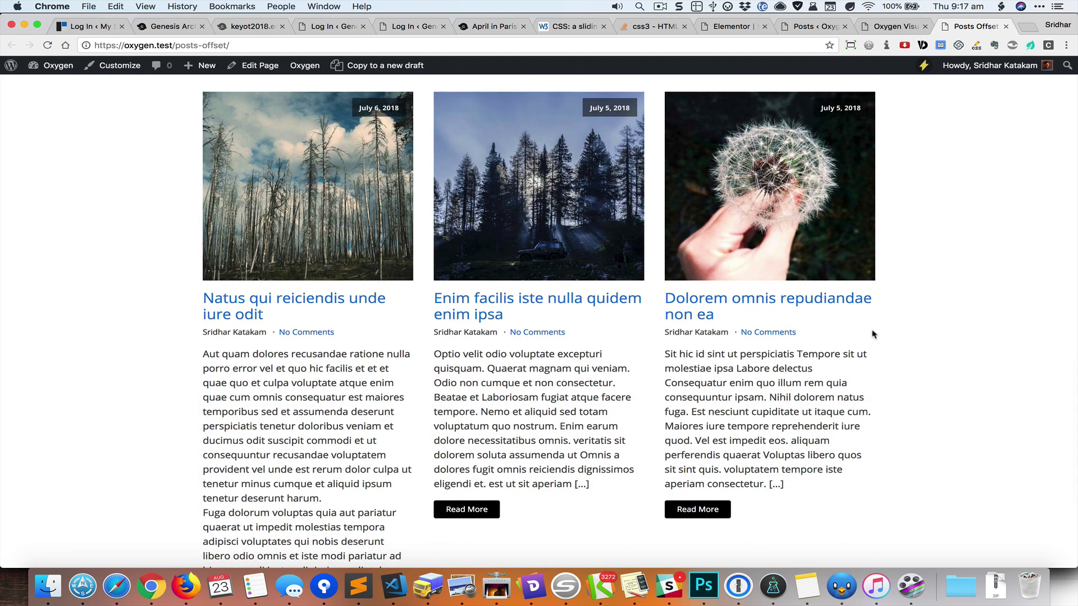
{"action": "scroll", "coordinate": [873, 335], "scroll_direction": "down", "scroll_amount": 5}
{"action": "scroll", "coordinate": [872, 335], "scroll_direction": "down", "scroll_amount": 2}
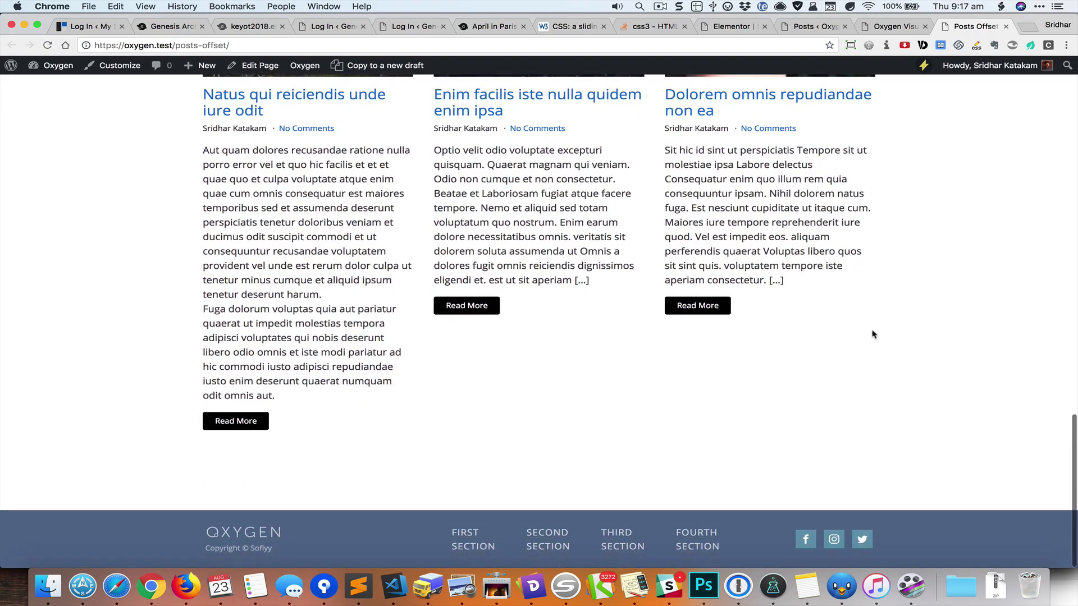
{"action": "scroll", "coordinate": [873, 335], "scroll_direction": "up", "scroll_amount": 10}
{"action": "scroll", "coordinate": [872, 334], "scroll_direction": "down", "scroll_amount": 8}
{"action": "scroll", "coordinate": [873, 335], "scroll_direction": "up", "scroll_amount": 5}
{"action": "scroll", "coordinate": [872, 335], "scroll_direction": "up", "scroll_amount": 3}
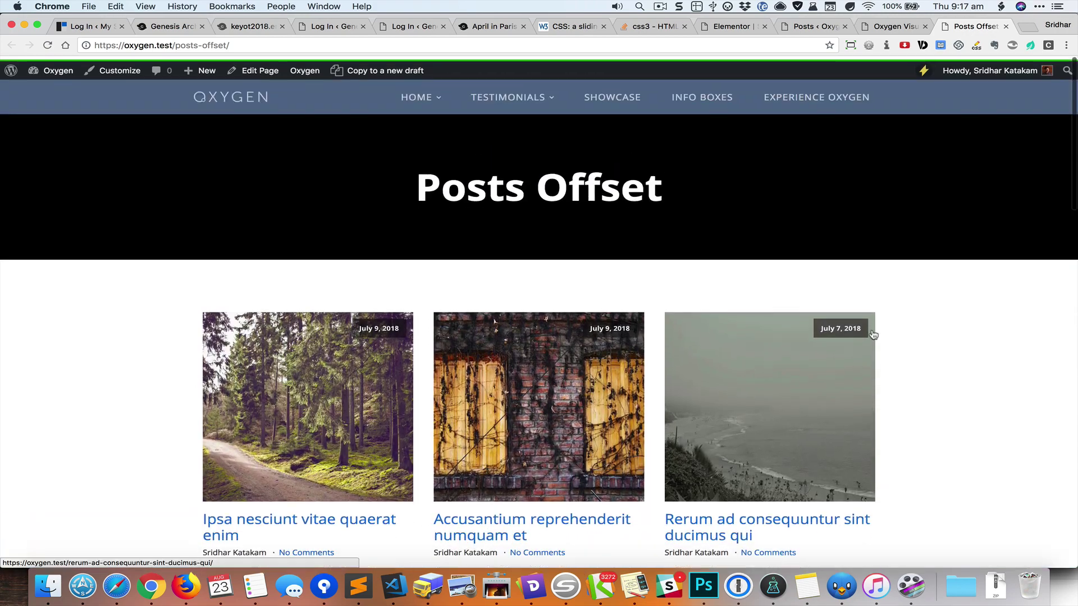